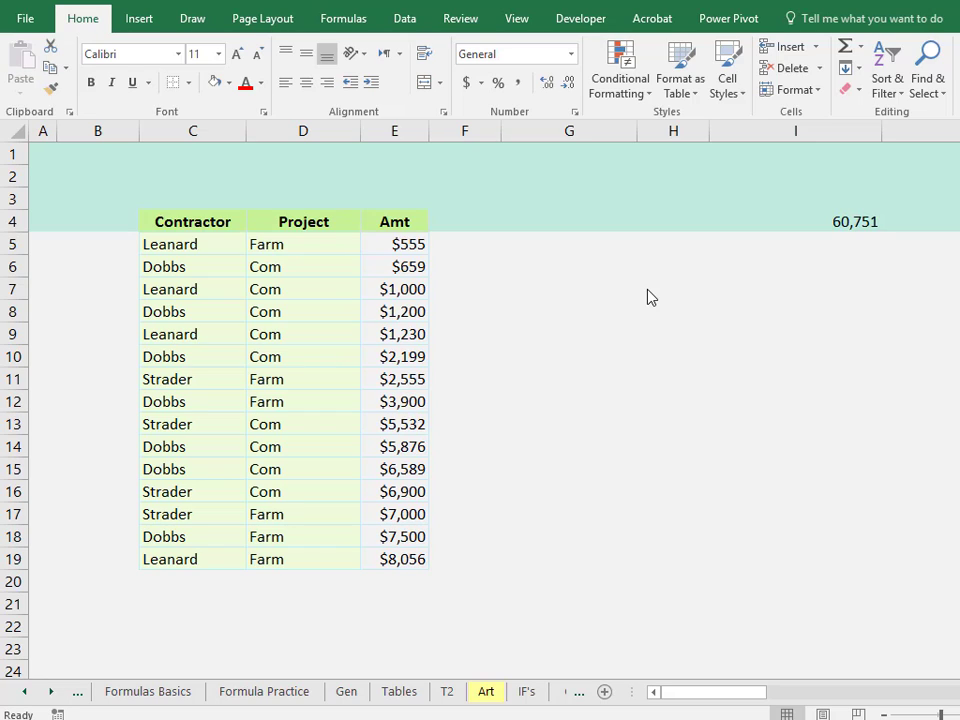
# Custom sort the table by Contractor, then by Project, both on values A to Z.
pyautogui.click(204, 244)
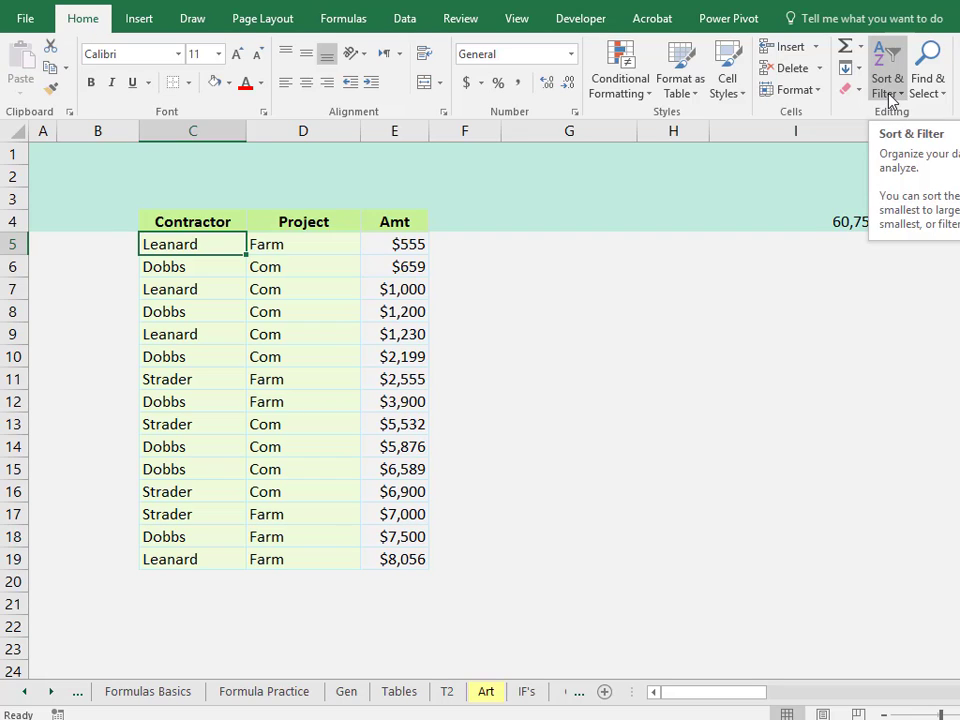
pyautogui.click(893, 98)
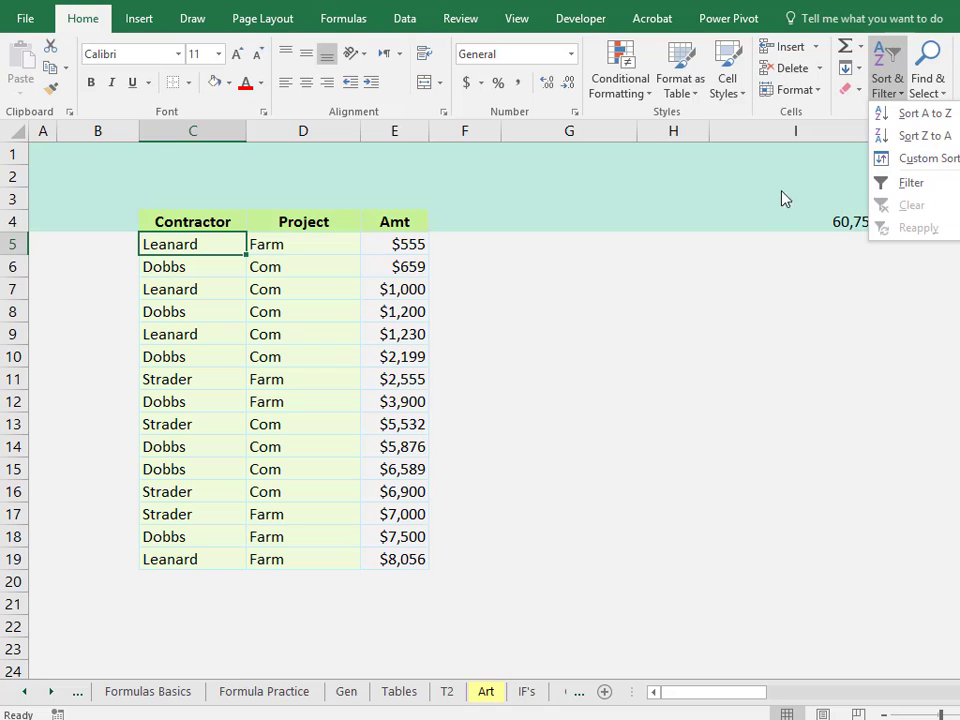
pyautogui.click(939, 166)
pyautogui.moveTo(824, 214); pyautogui.dragTo(727, 198)
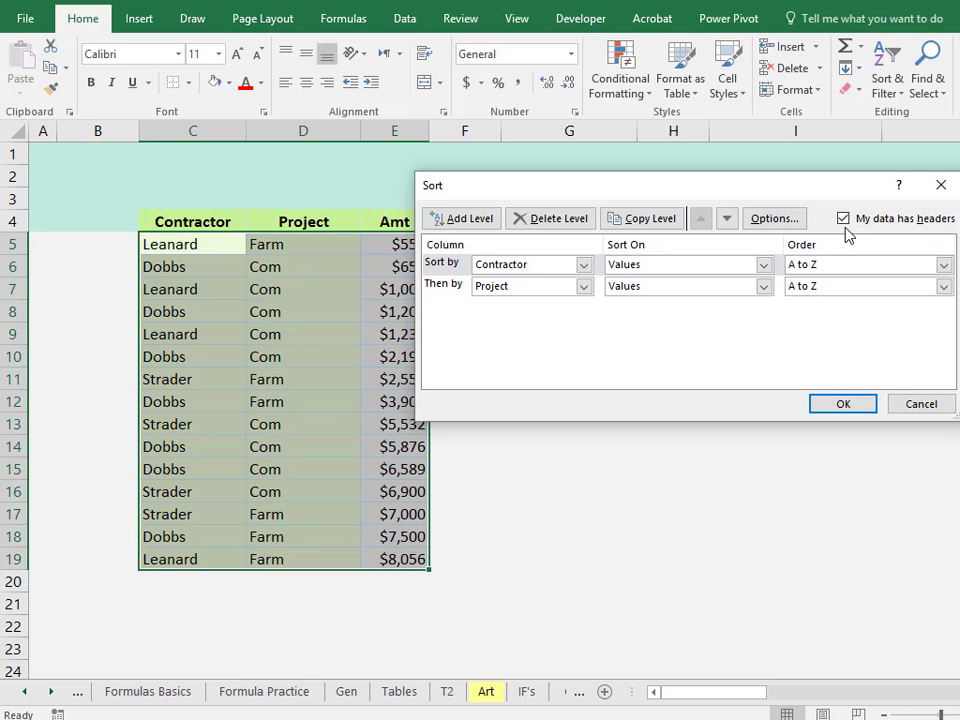
pyautogui.moveTo(735, 200); pyautogui.dragTo(785, 157)
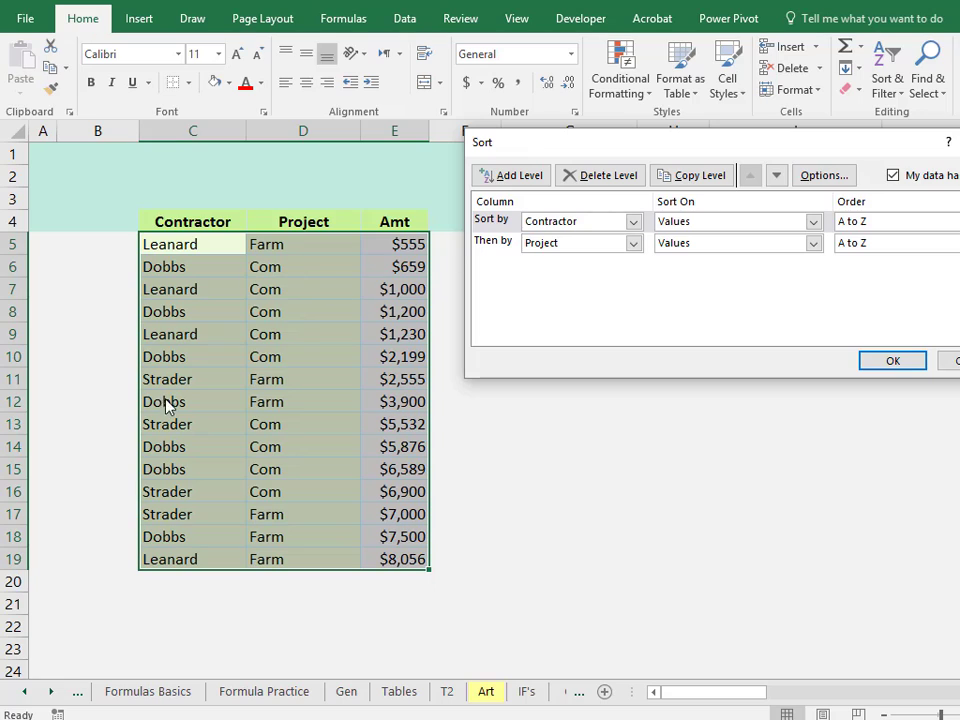
pyautogui.click(633, 222)
pyautogui.click(610, 251)
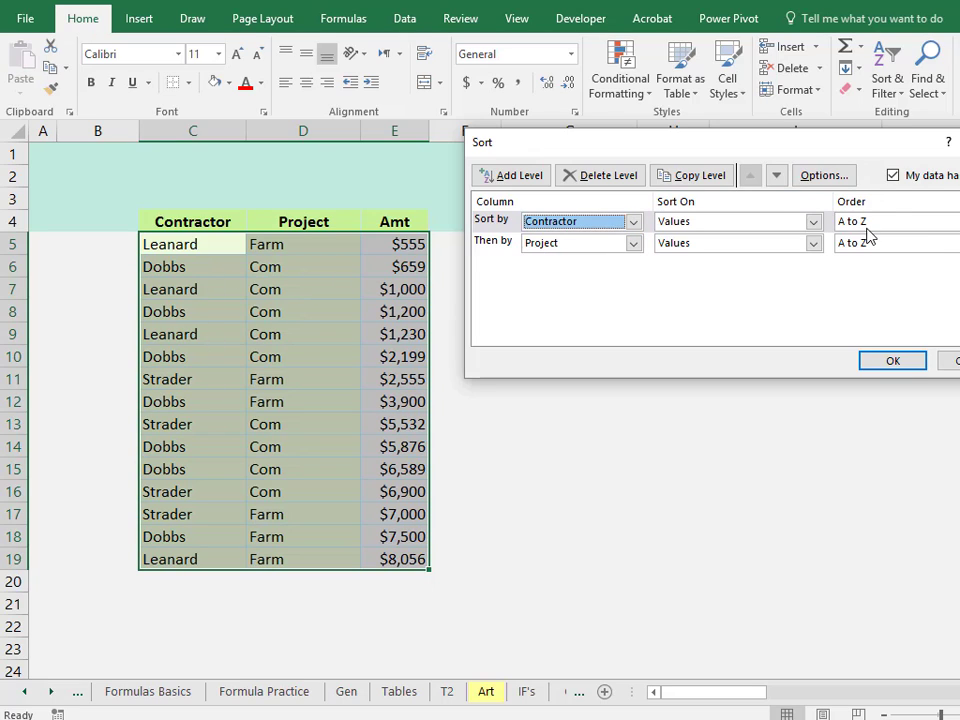
pyautogui.click(634, 245)
pyautogui.click(634, 245)
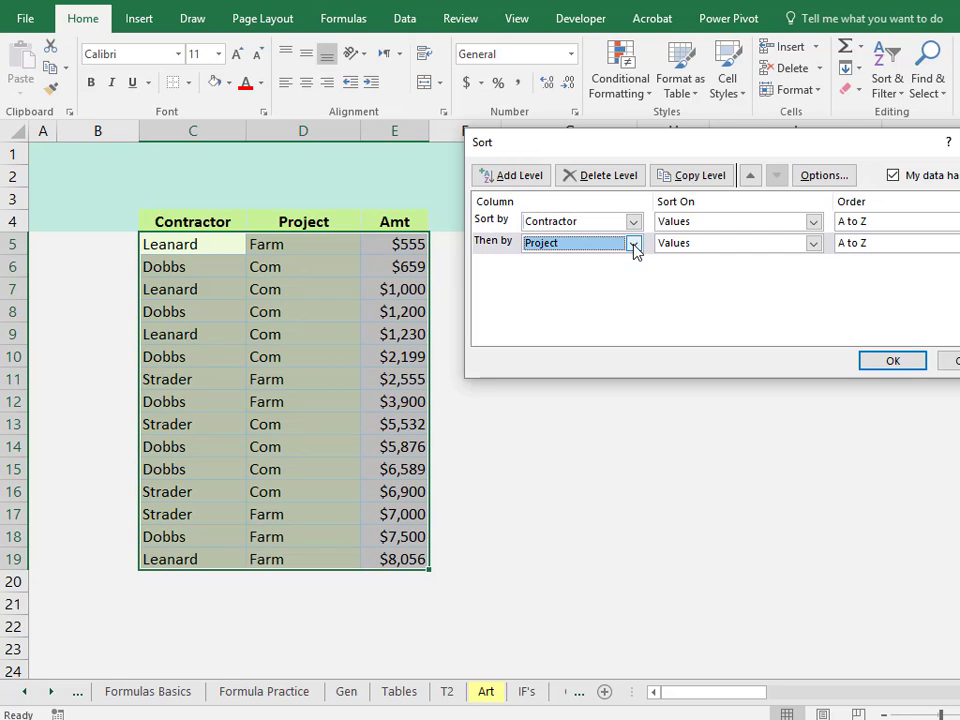
pyautogui.click(893, 361)
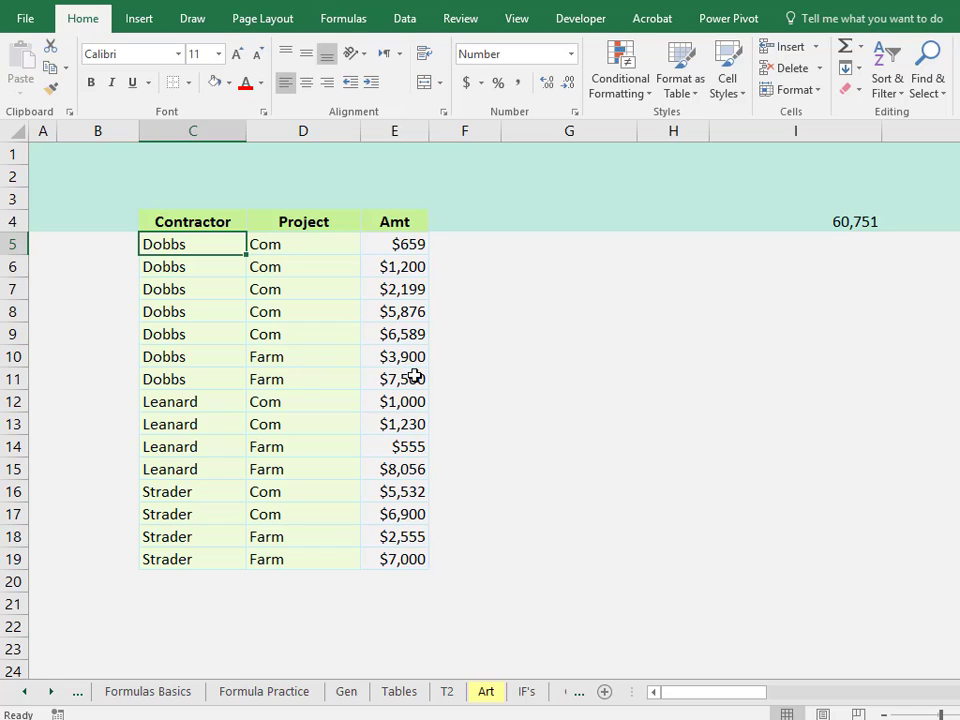
# Add Sum subtotals to Amt at each change in Contractor.
pyautogui.click(405, 20)
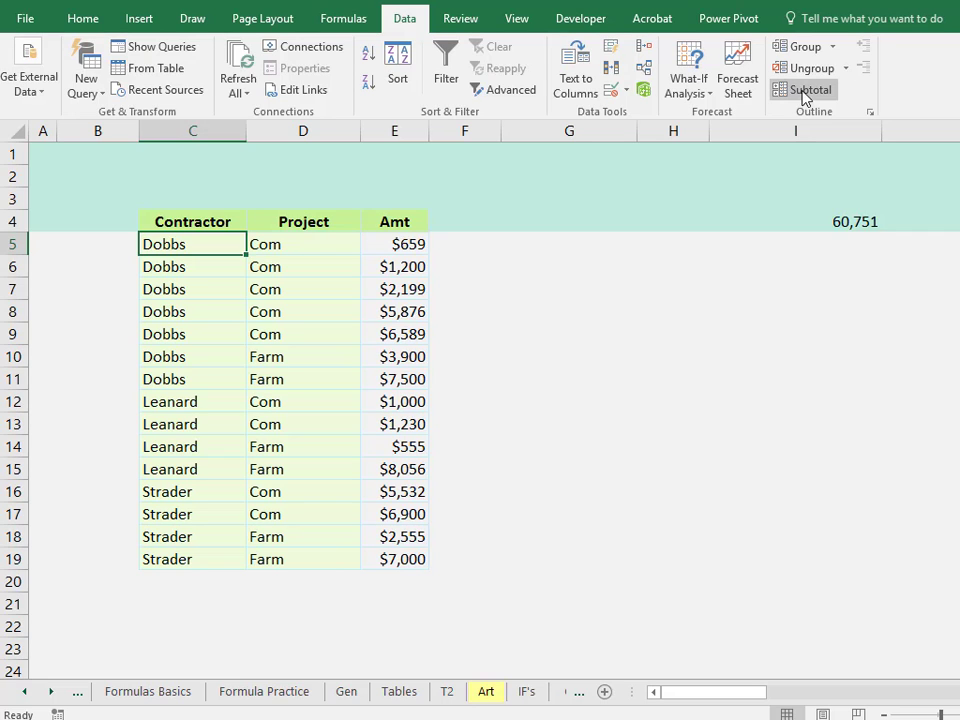
pyautogui.click(806, 97)
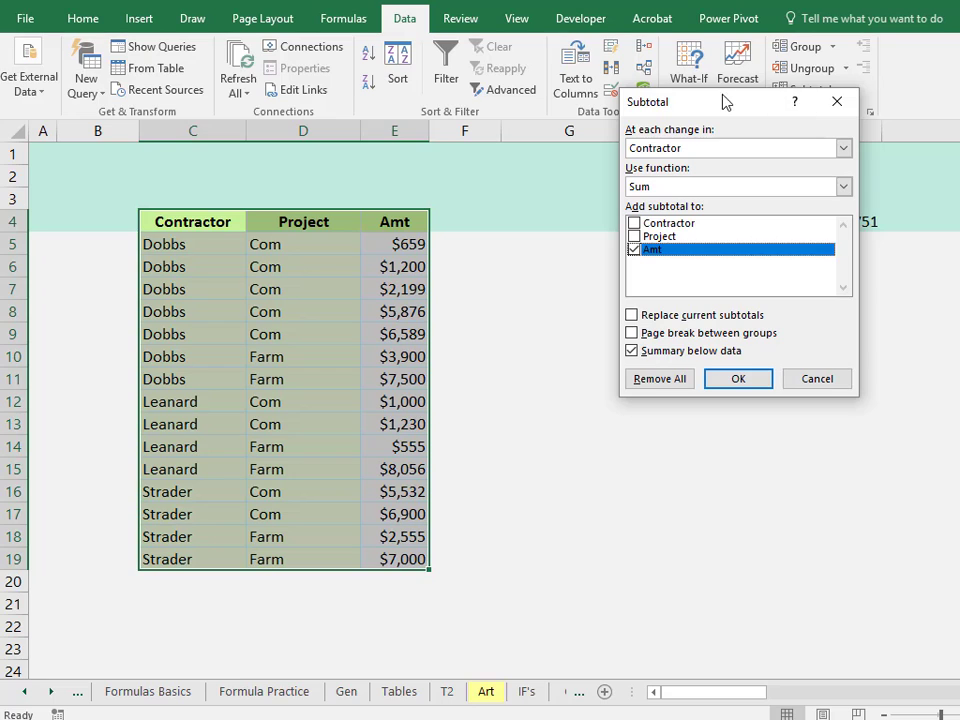
pyautogui.moveTo(722, 99); pyautogui.dragTo(645, 152)
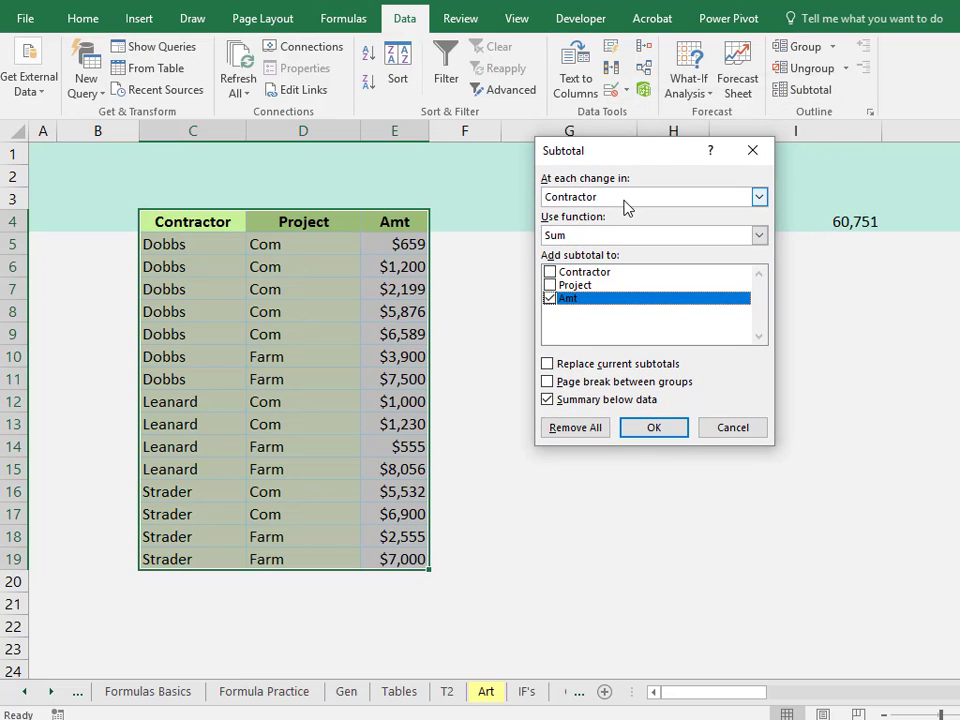
pyautogui.click(760, 200)
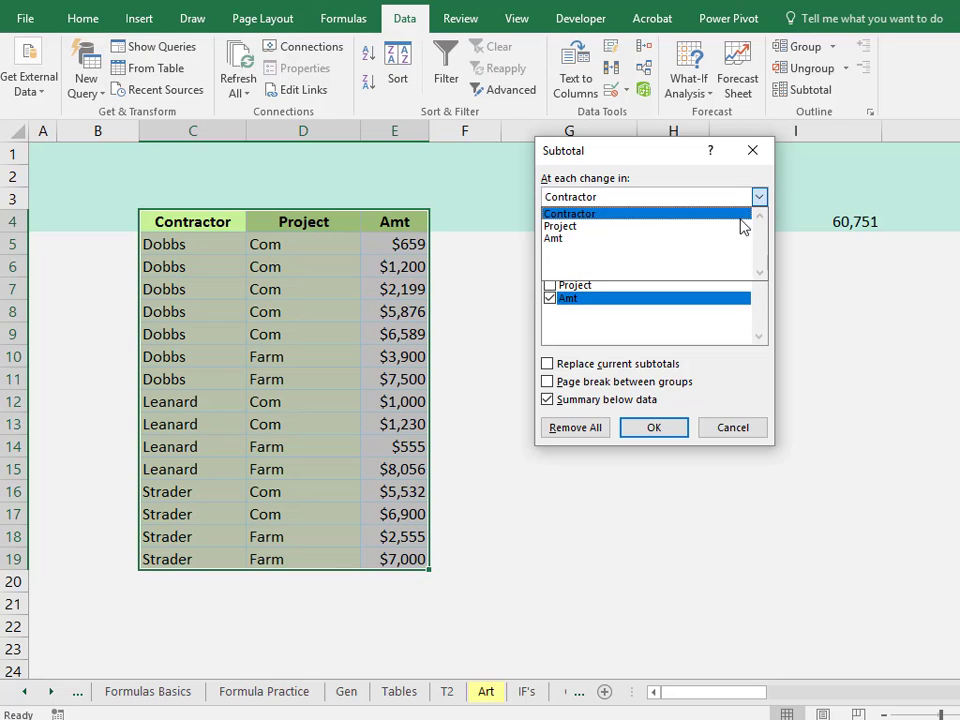
pyautogui.click(683, 214)
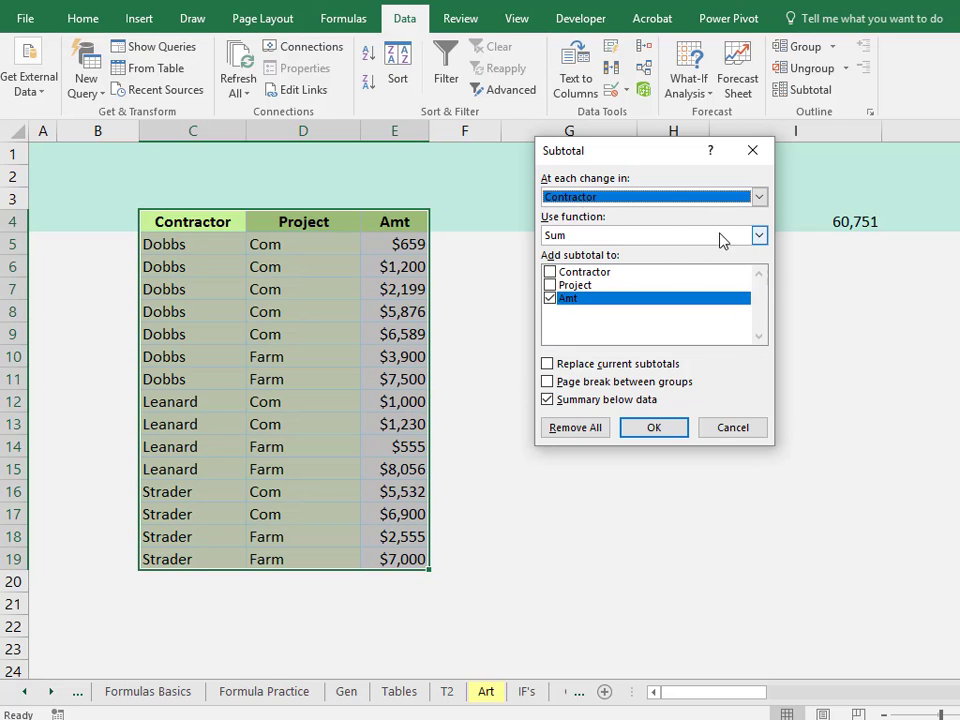
pyautogui.click(590, 240)
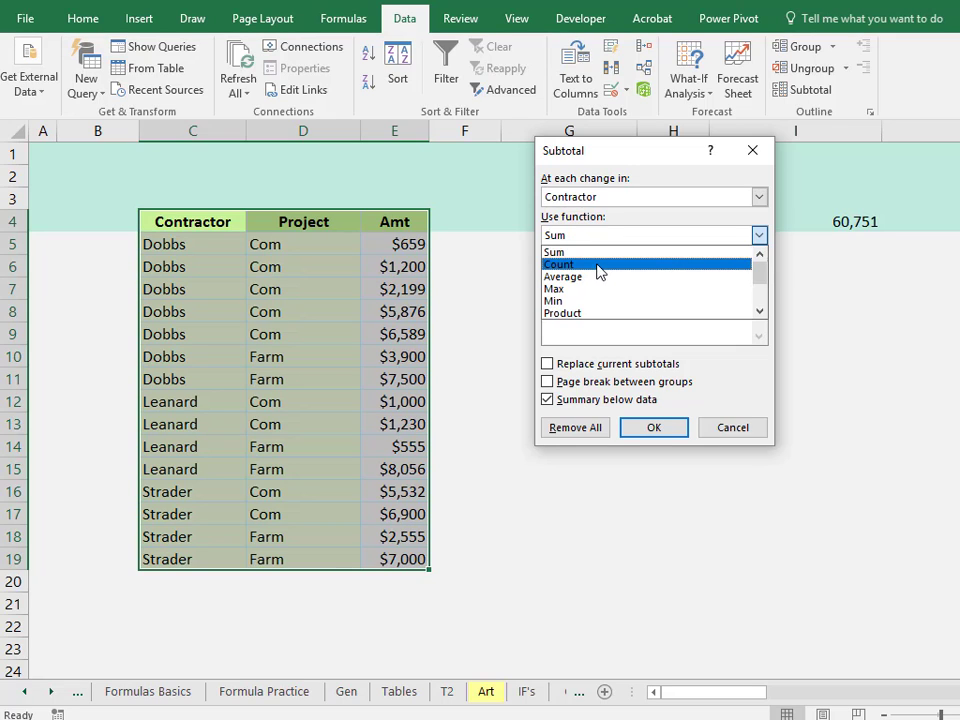
pyautogui.click(597, 265)
pyautogui.click(757, 236)
pyautogui.click(733, 253)
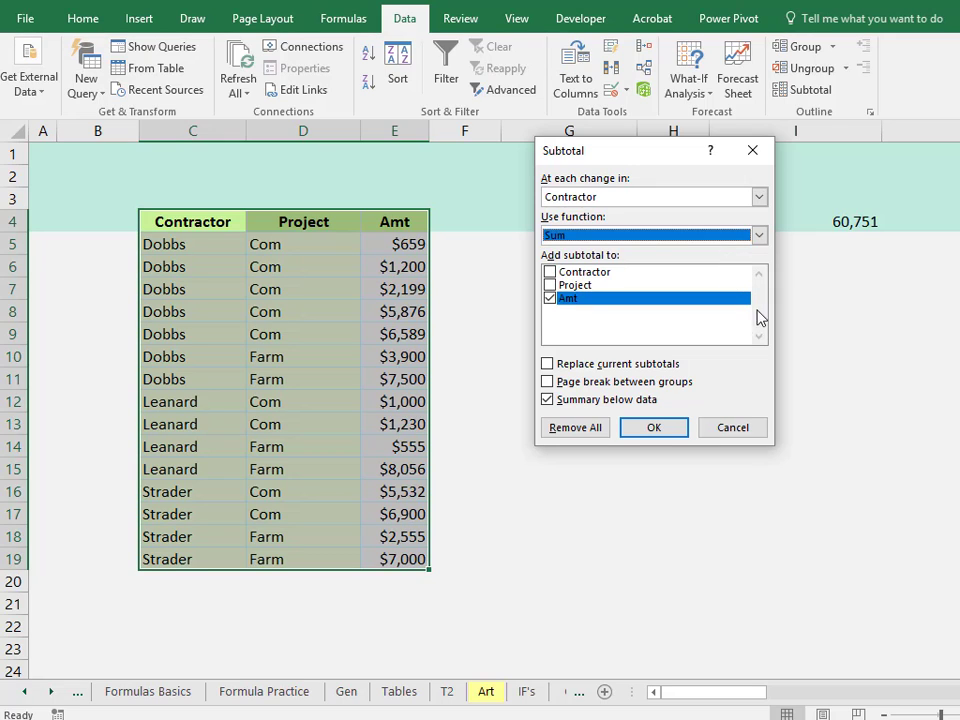
pyautogui.click(651, 428)
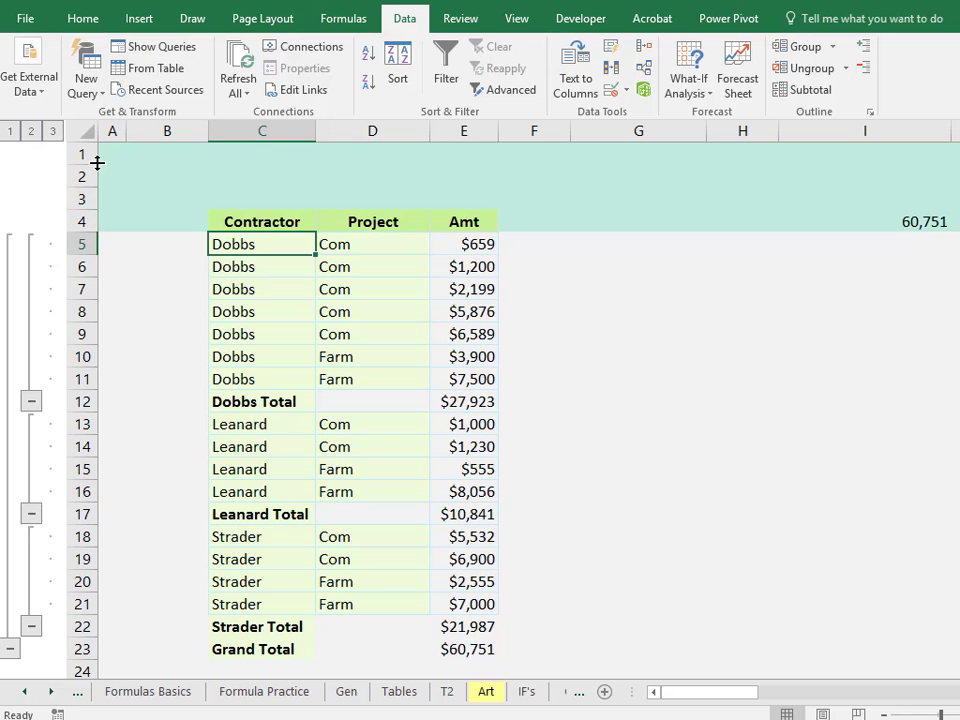
# Switch the outline between levels 1, 2 and 3 to view the grand total, contractor totals and all rows.
pyautogui.click(11, 131)
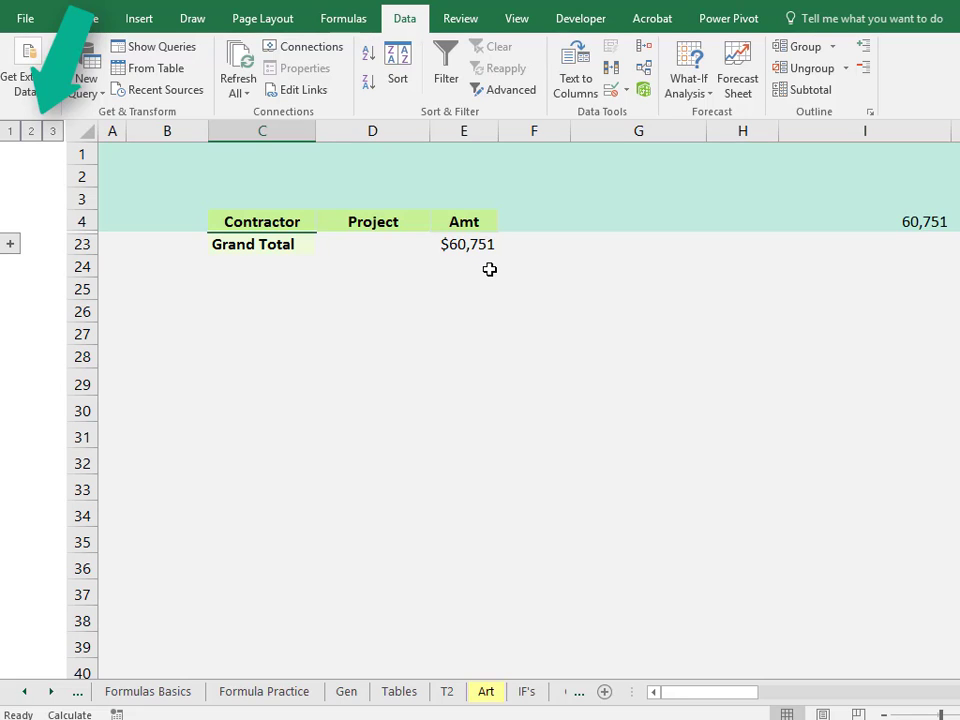
pyautogui.click(31, 133)
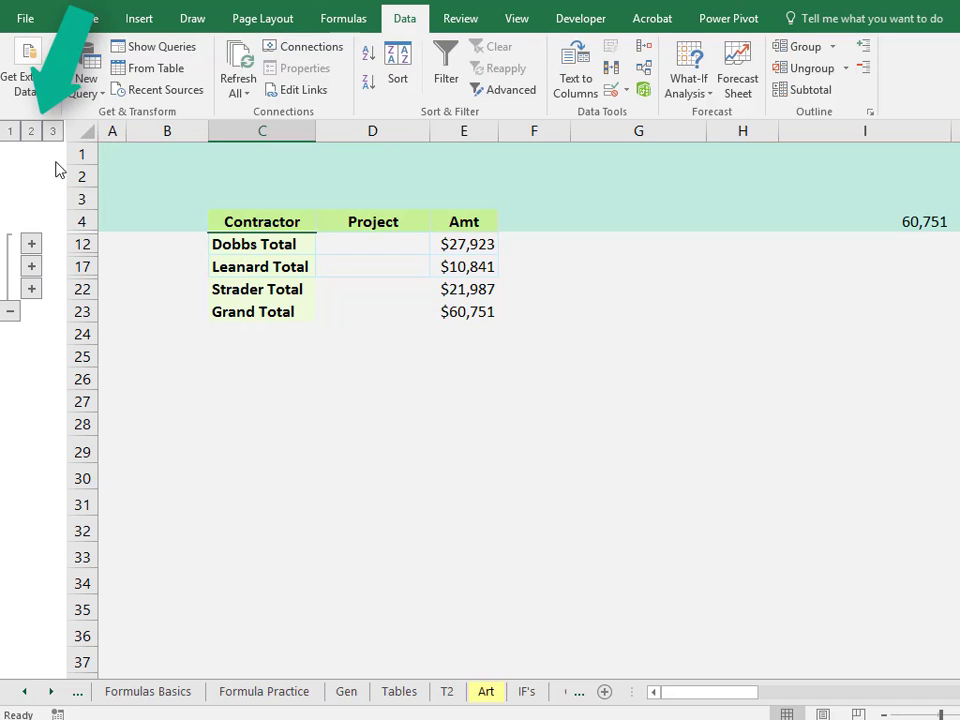
pyautogui.click(51, 132)
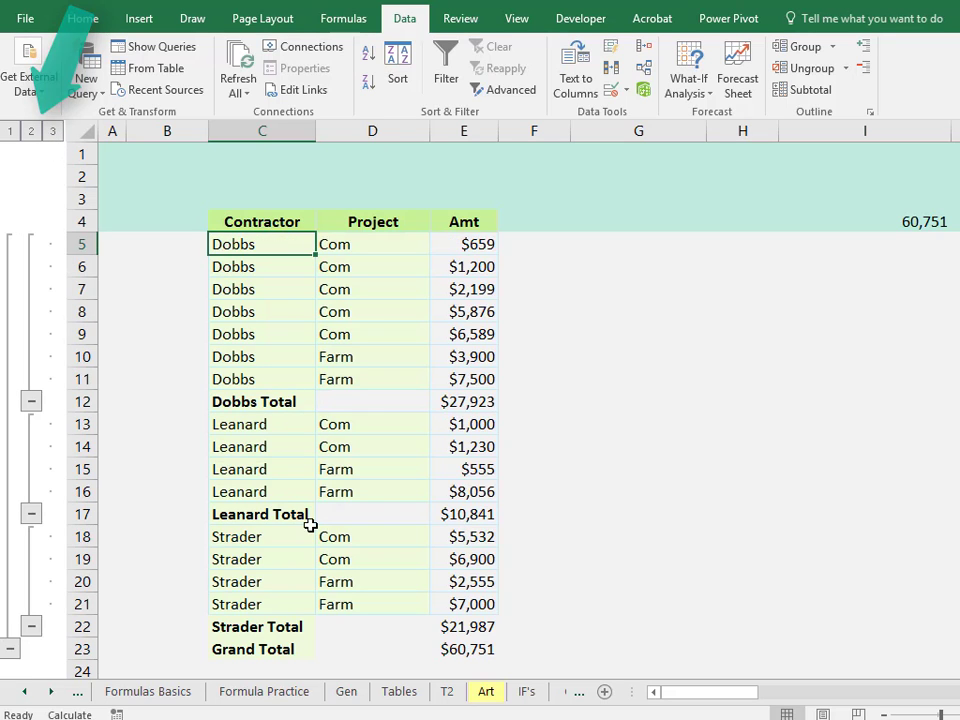
pyautogui.scroll(-1, 957, 187)
pyautogui.scroll(-1, 512, 410)
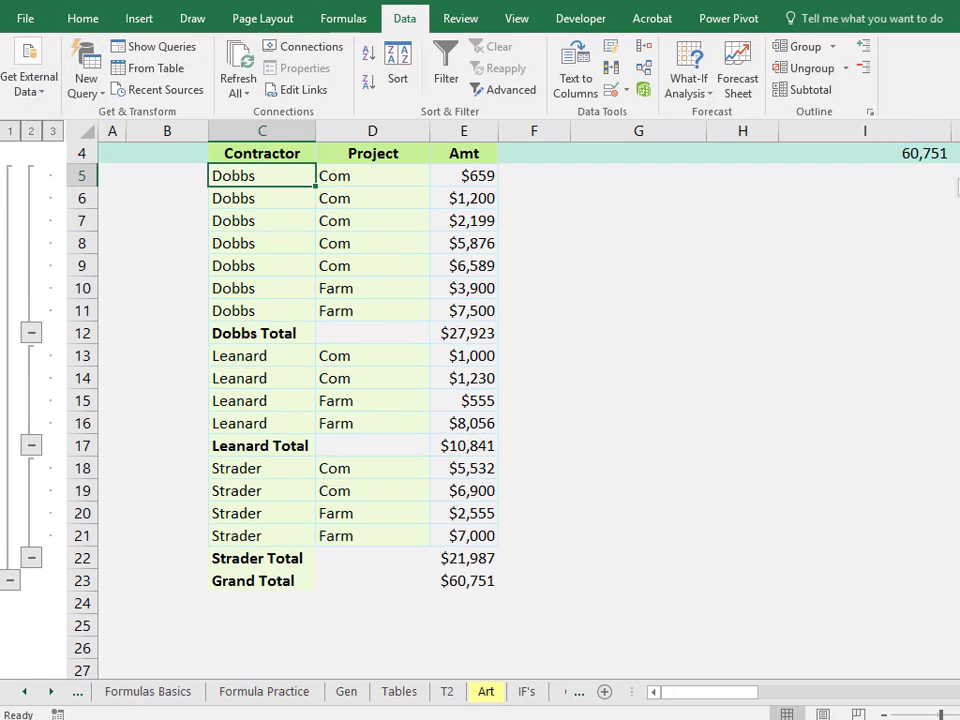
pyautogui.scroll(1, 512, 410)
pyautogui.scroll(-1, 512, 410)
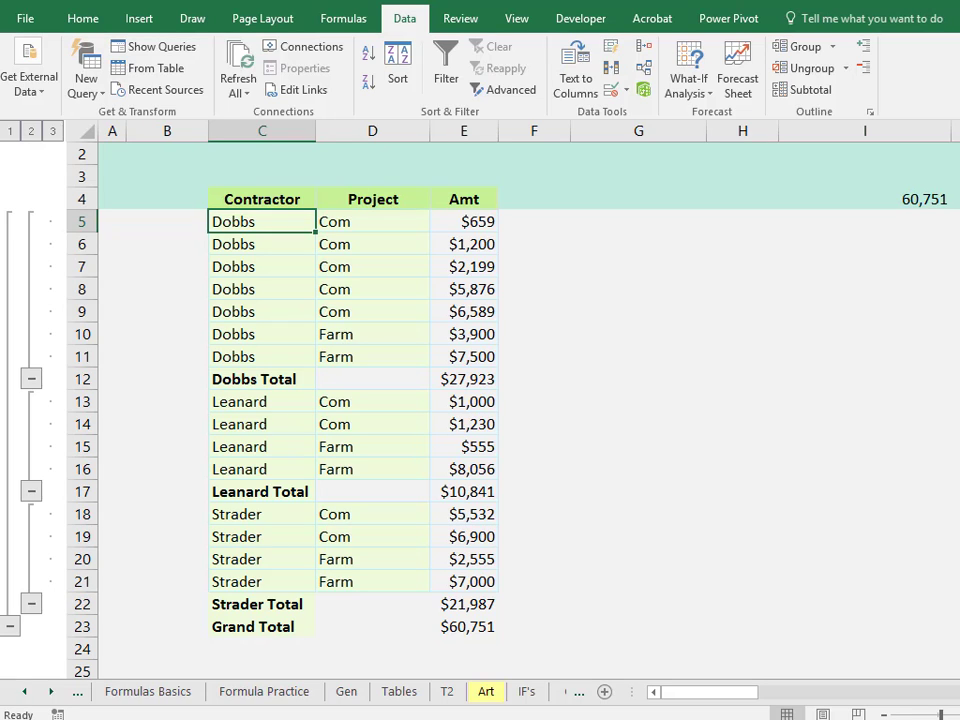
# Collapse each contractor group to its total row, then expand the groups again.
pyautogui.click(31, 380)
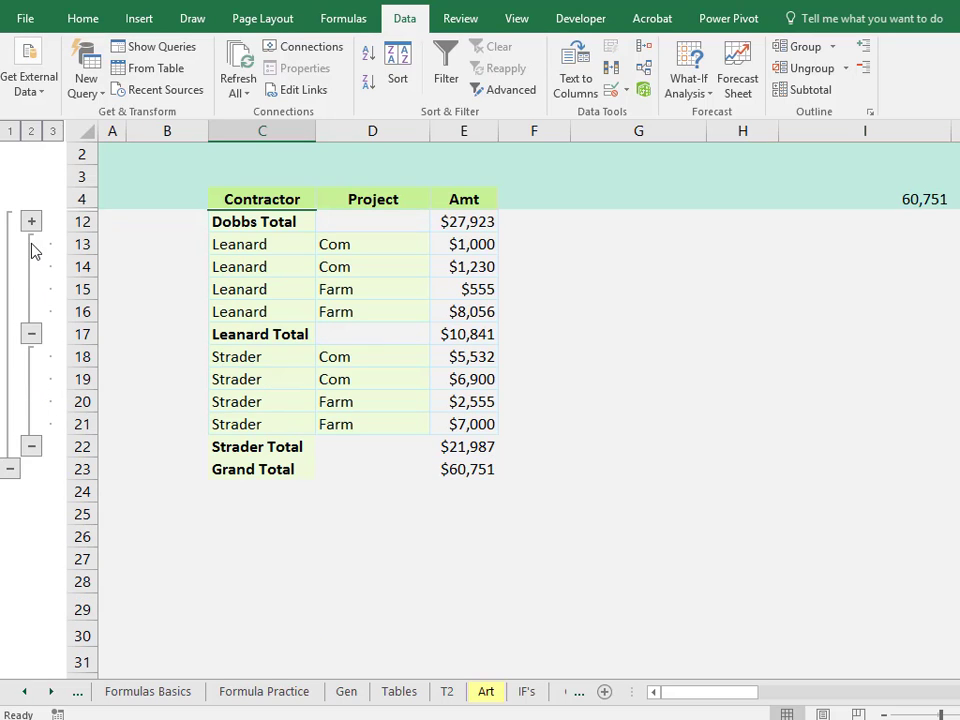
pyautogui.click(31, 334)
pyautogui.click(31, 357)
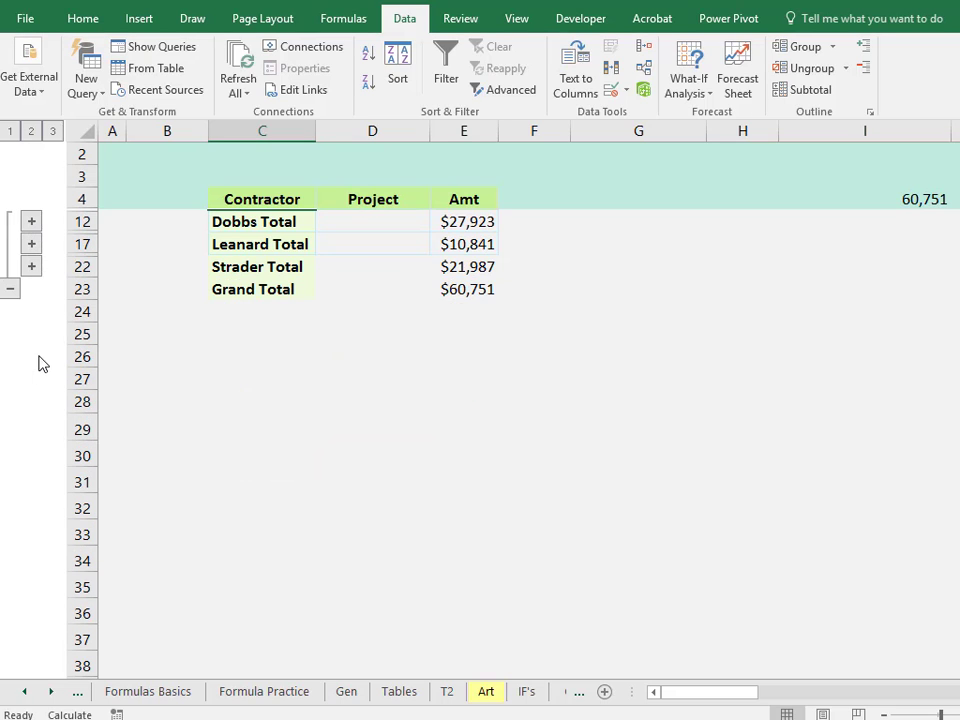
pyautogui.click(31, 267)
pyautogui.click(31, 244)
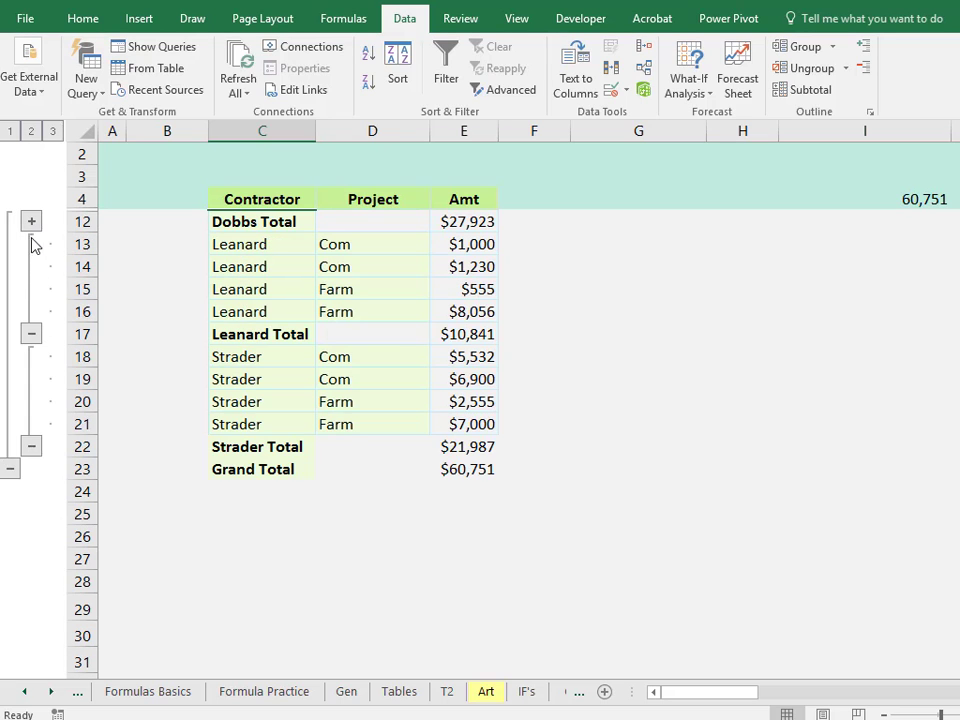
pyautogui.click(32, 223)
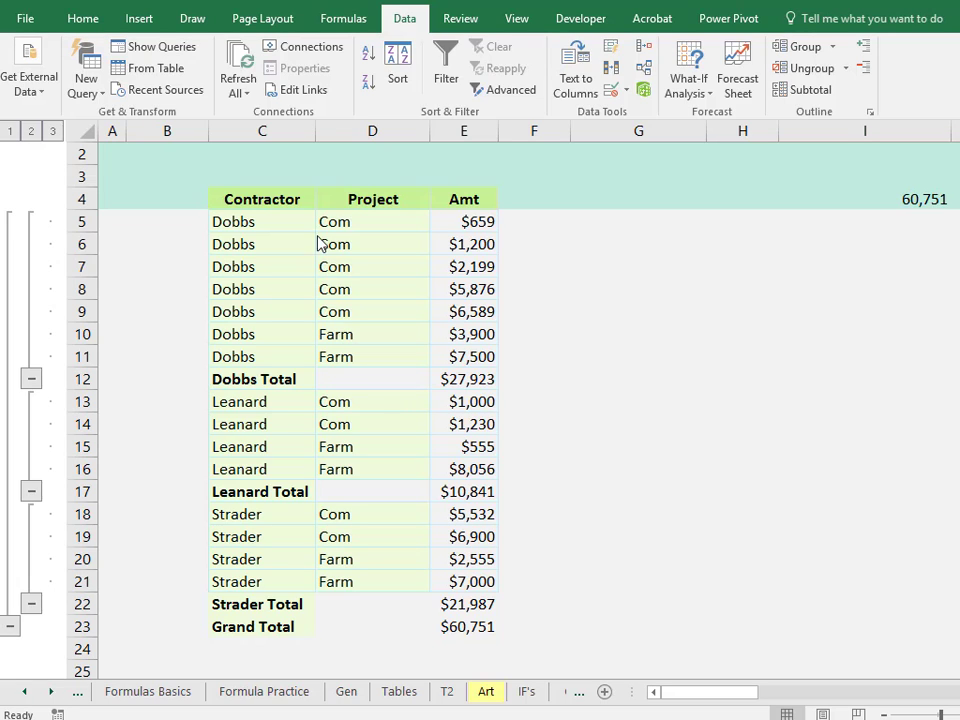
# Select the Dobbs Com rows and then the Dobbs Farm rows to check their amounts.
pyautogui.moveTo(229, 216); pyautogui.dragTo(495, 306)
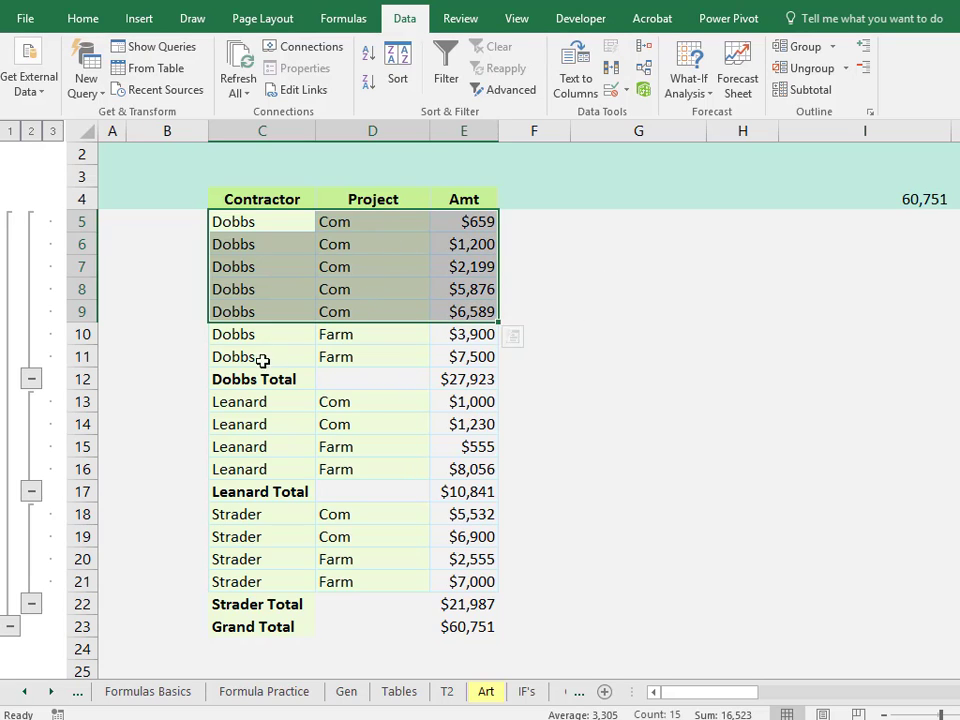
pyautogui.moveTo(229, 334); pyautogui.dragTo(480, 358)
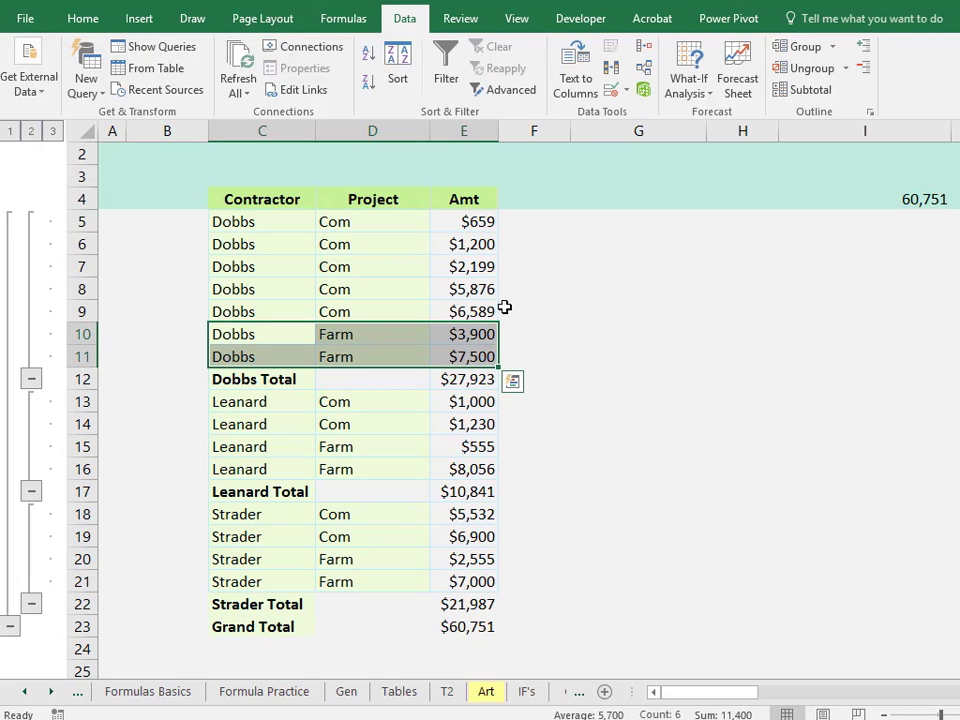
pyautogui.click(377, 306)
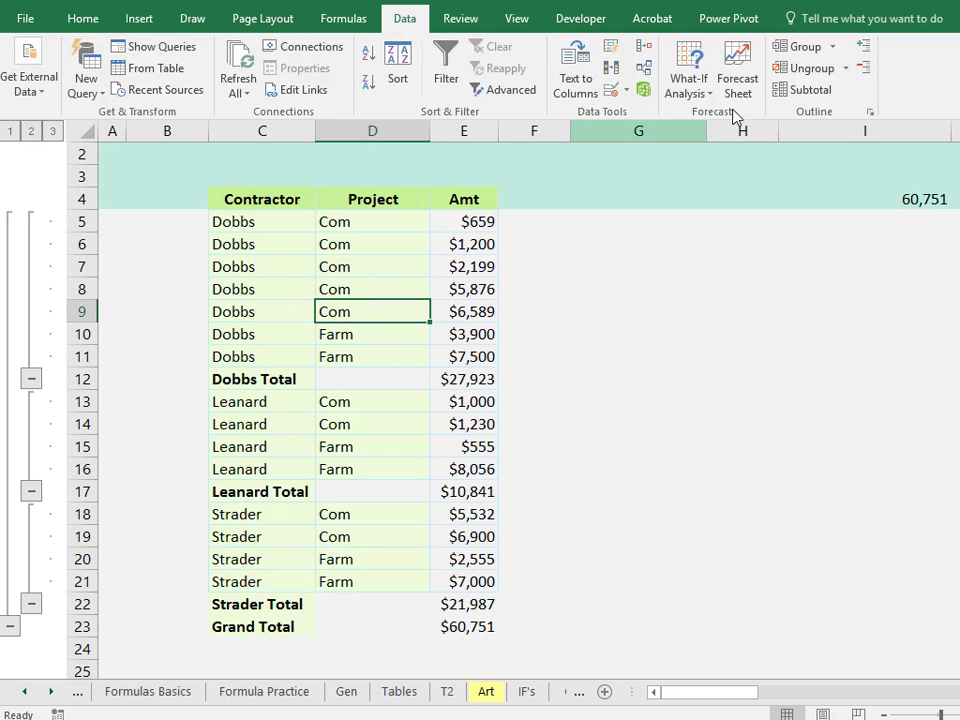
# Add nested Sum subtotals to Amt at each change in Project, keeping the existing contractor subtotals.
pyautogui.click(812, 90)
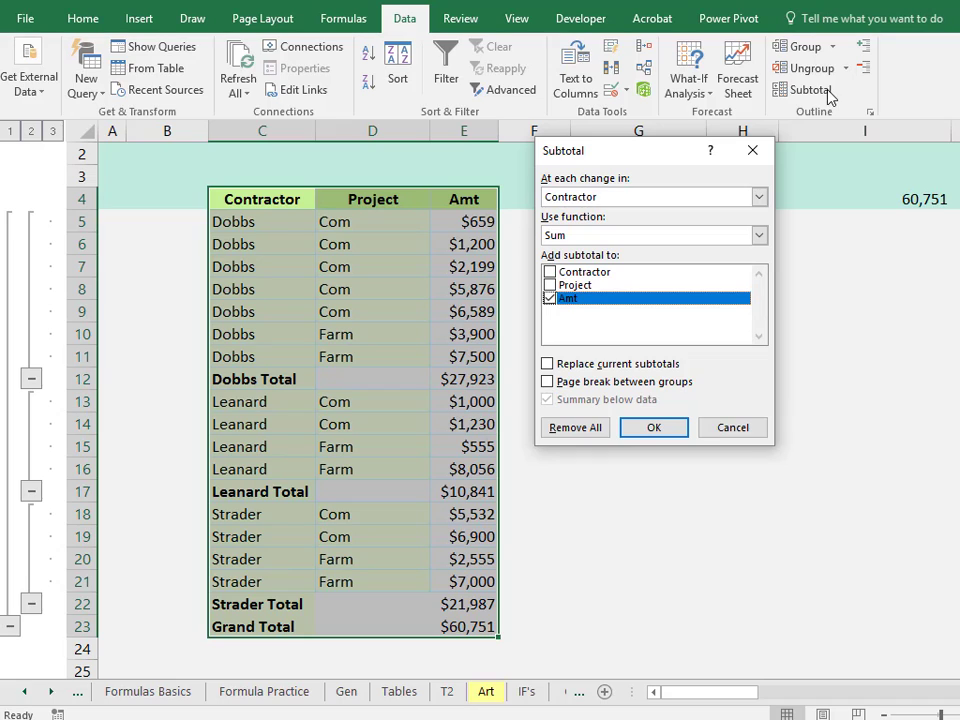
pyautogui.click(760, 198)
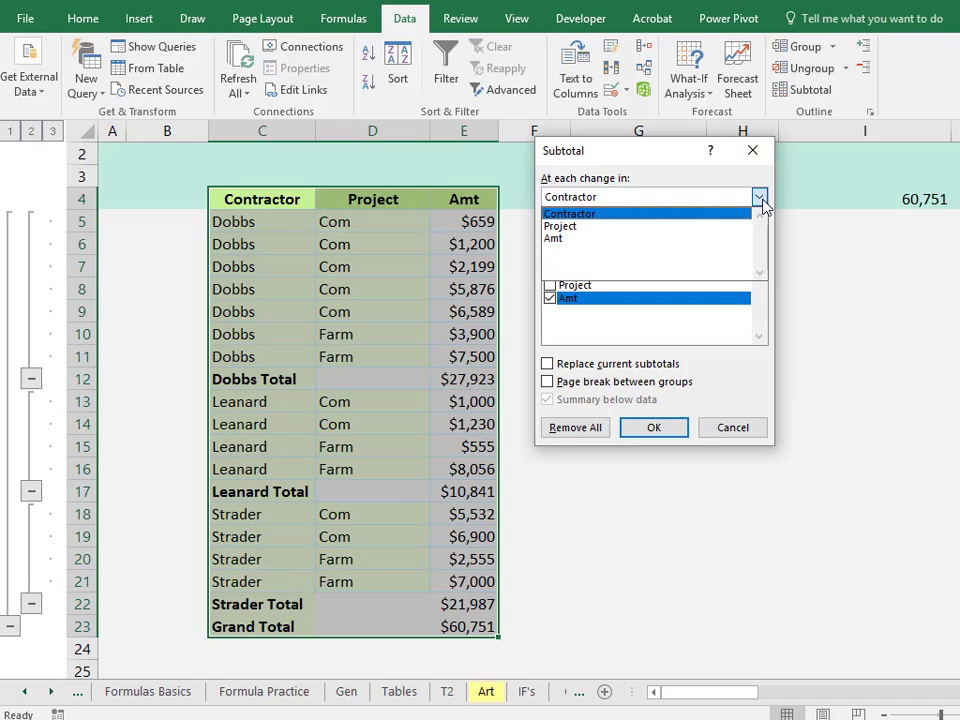
pyautogui.click(642, 228)
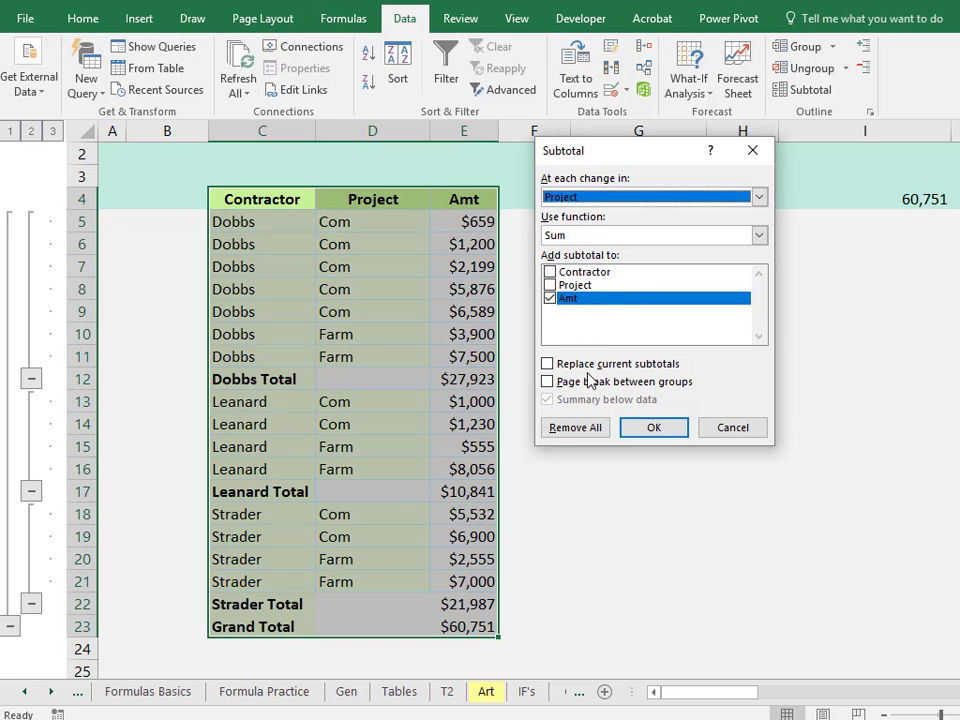
pyautogui.click(653, 427)
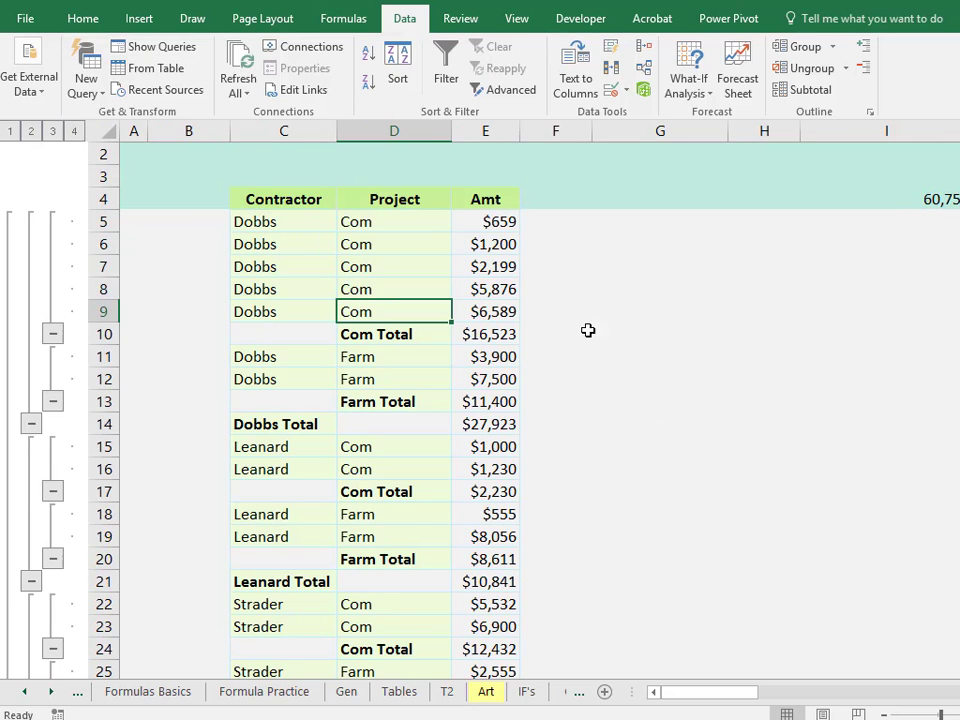
# Select the Dobbs Com rows and then the Dobbs Farm rows to compare with their project totals.
pyautogui.moveTo(242, 215); pyautogui.dragTo(481, 309)
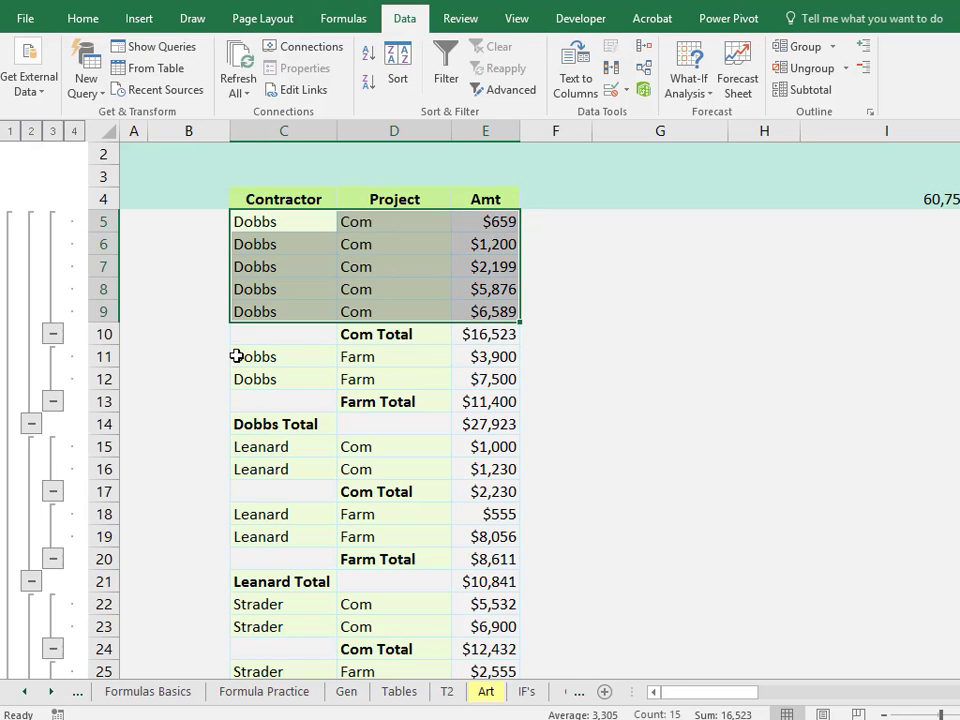
pyautogui.moveTo(240, 351); pyautogui.dragTo(505, 378)
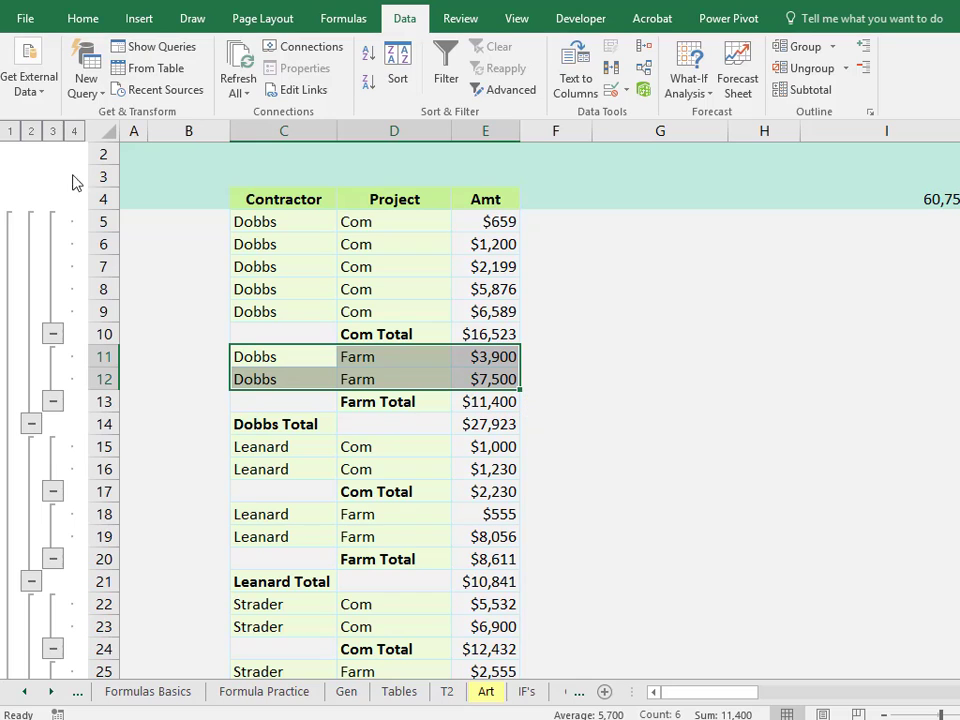
# Collapse the outline to level 2 to show only contractor totals and the grand total.
pyautogui.click(173, 221)
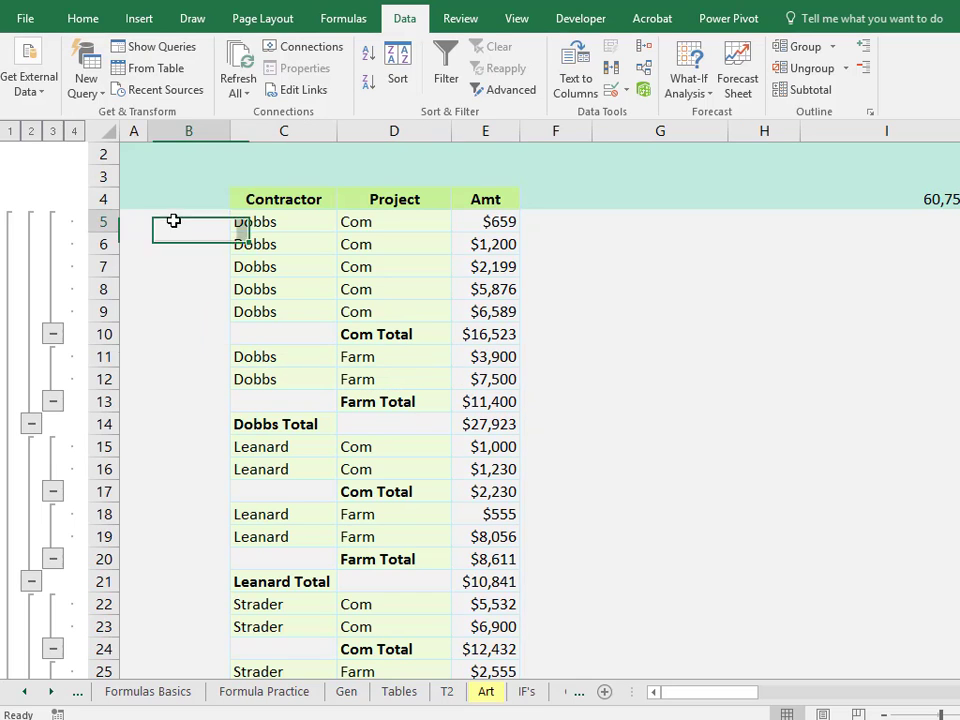
pyautogui.click(50, 131)
pyautogui.click(32, 133)
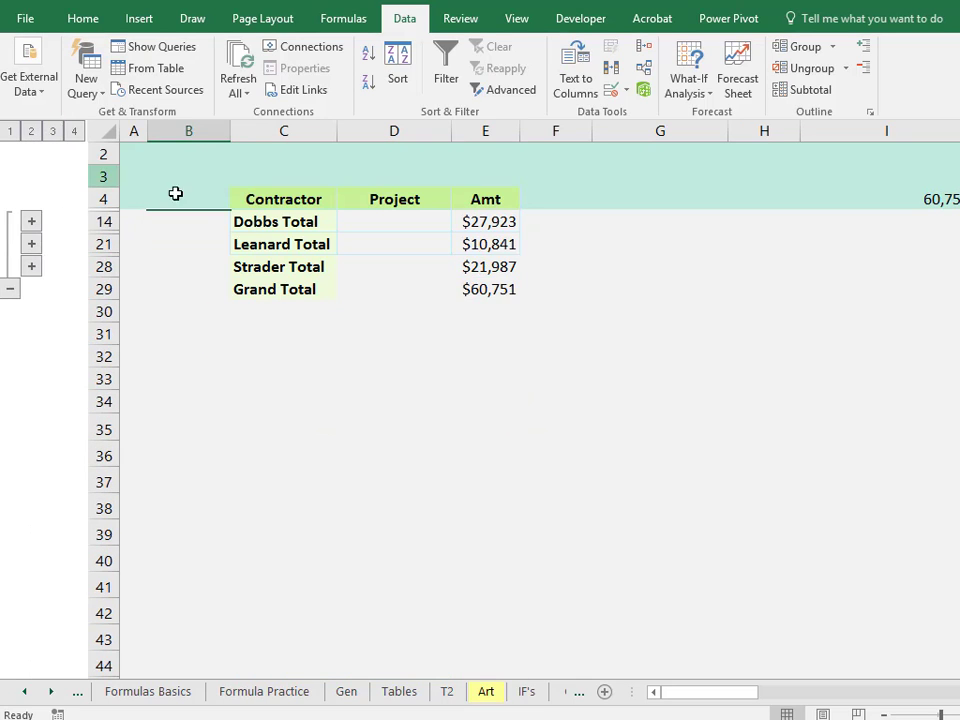
# Collapse the outline to level 1 showing only the grand total, then expand it fully to level 4.
pyautogui.click(10, 133)
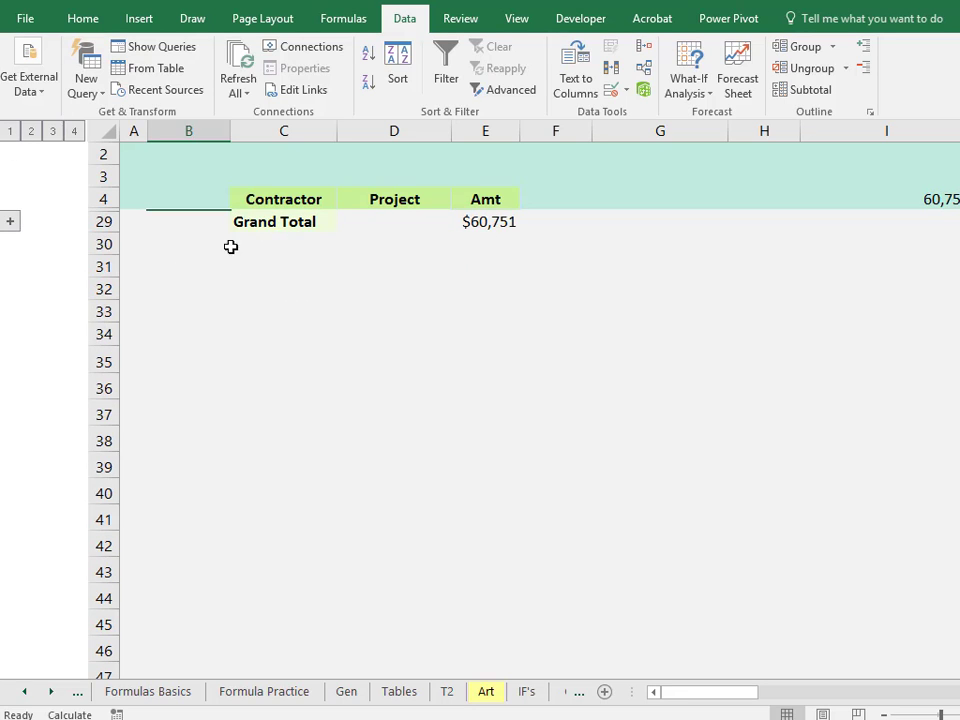
pyautogui.click(73, 132)
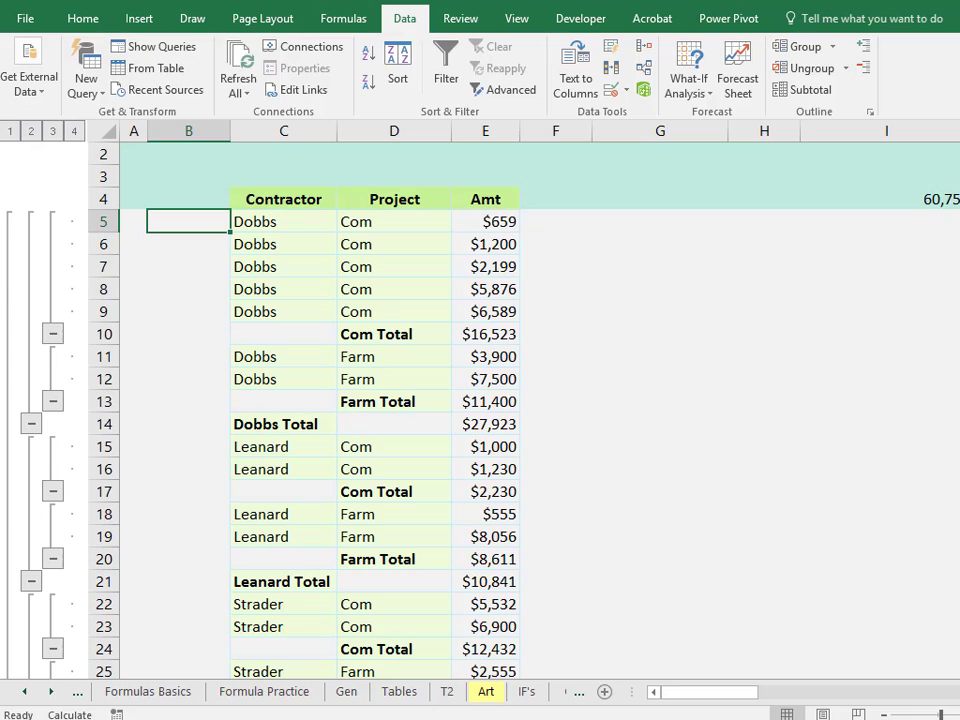
pyautogui.scroll(-2, 160, 170)
pyautogui.scroll(2, 958, 182)
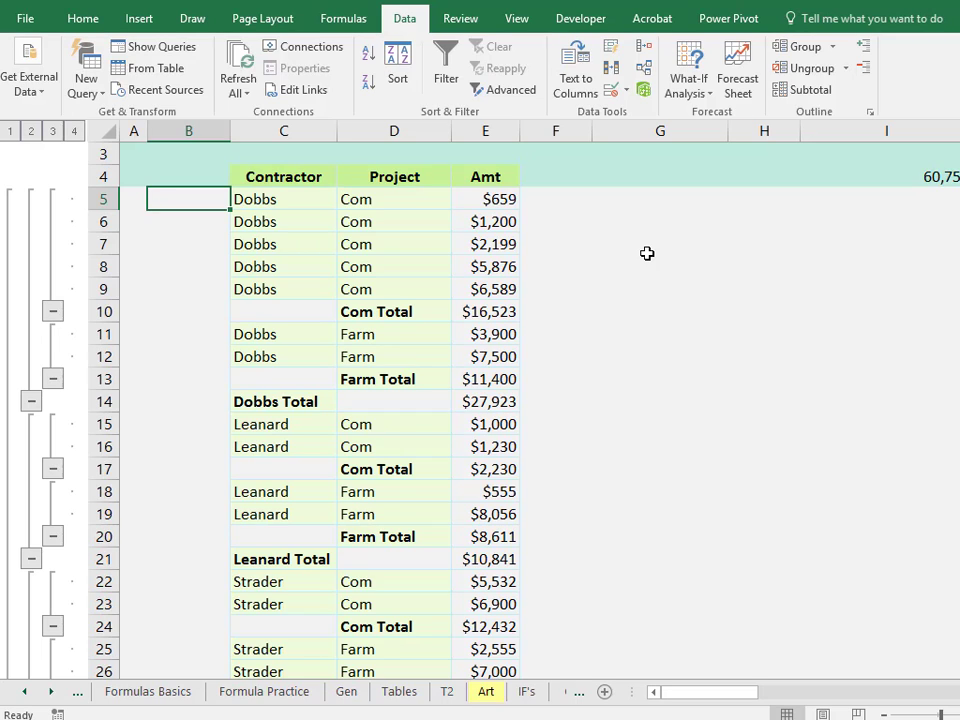
# Select the Dobbs Com Total amount and turn on Show formula bar in the Advanced display options.
pyautogui.click(474, 315)
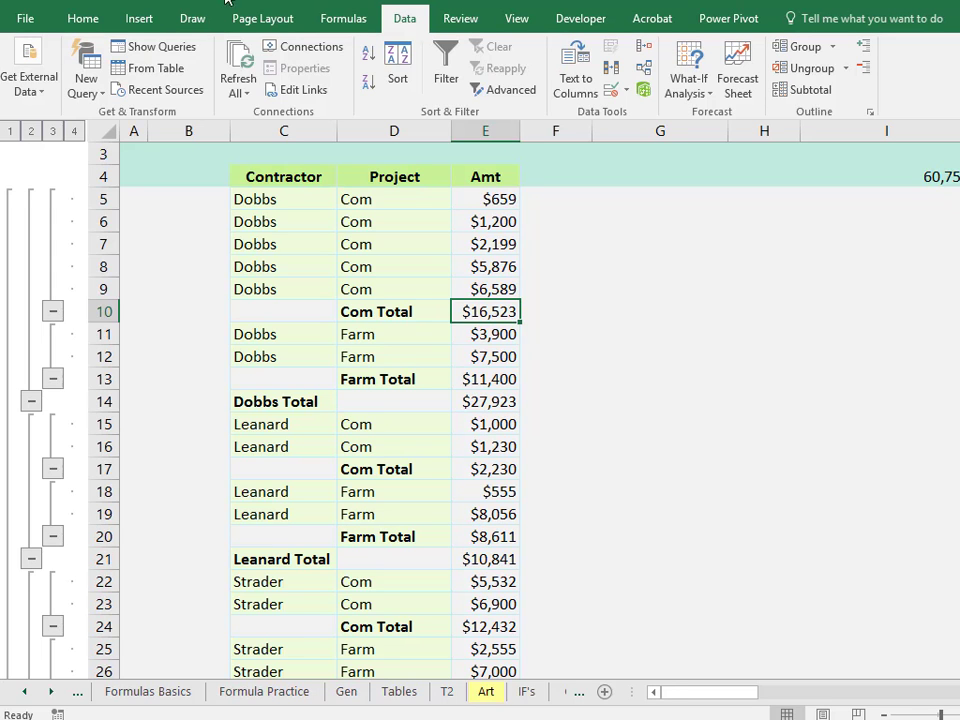
pyautogui.click(52, 22)
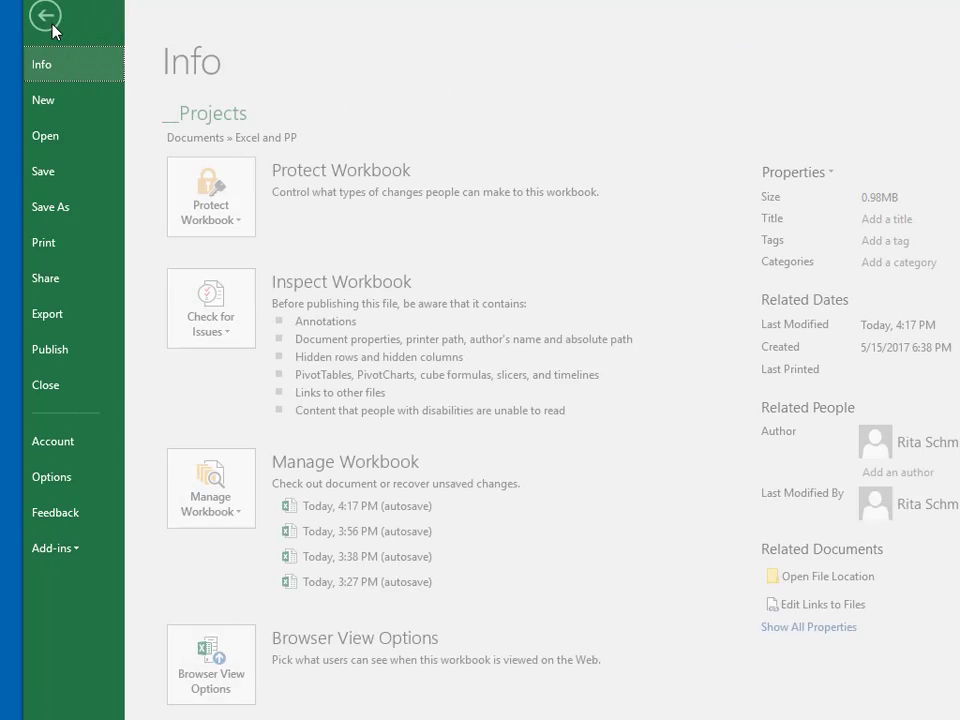
pyautogui.click(76, 478)
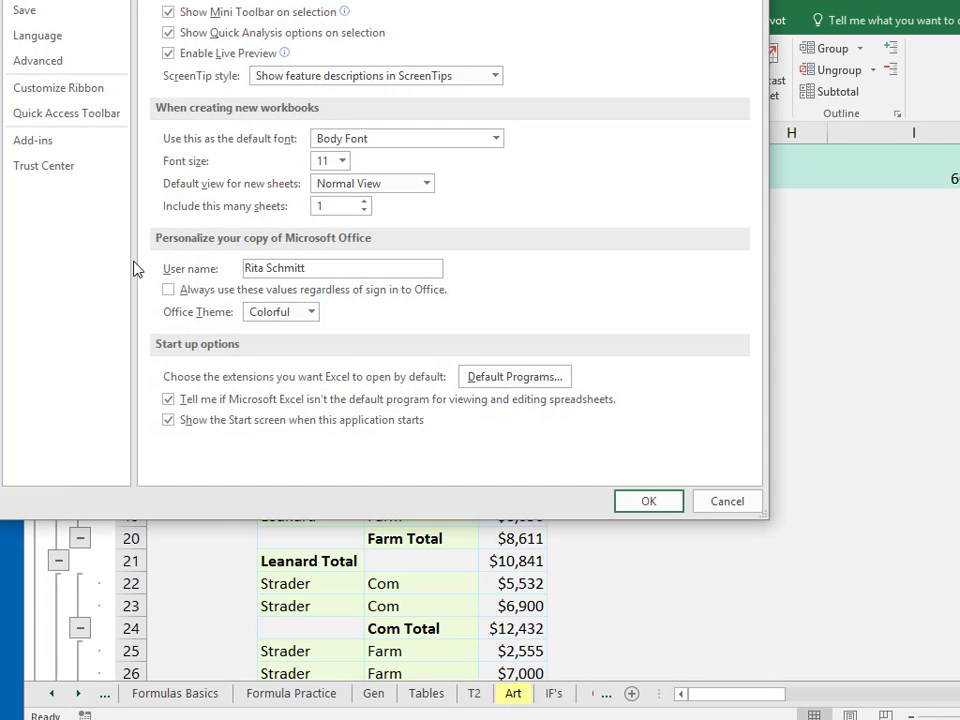
pyautogui.click(40, 57)
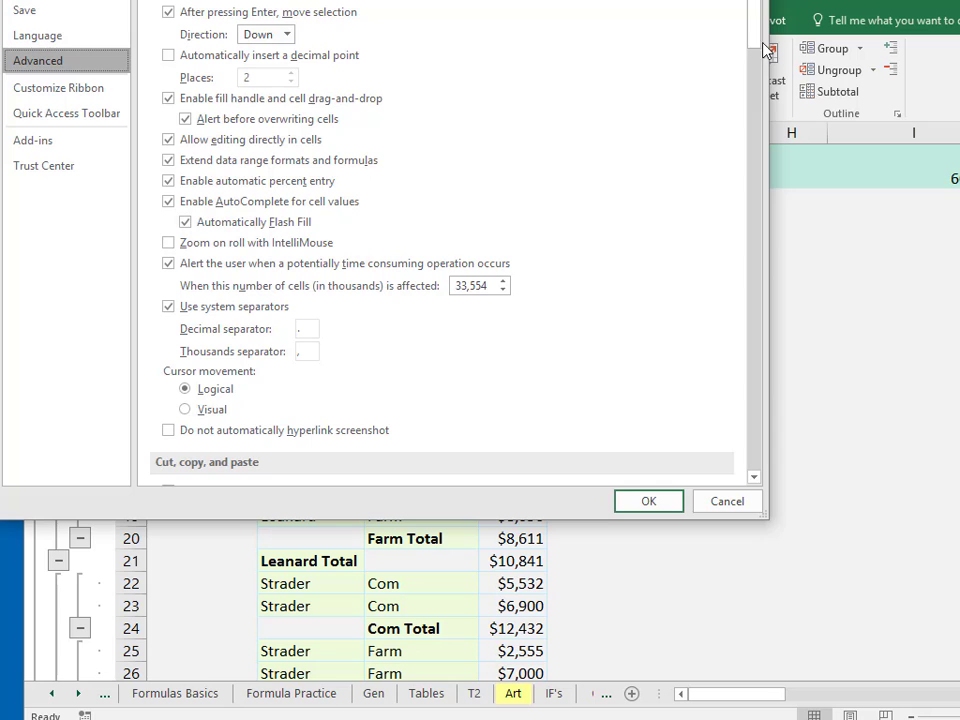
pyautogui.moveTo(756, 36); pyautogui.dragTo(779, 196)
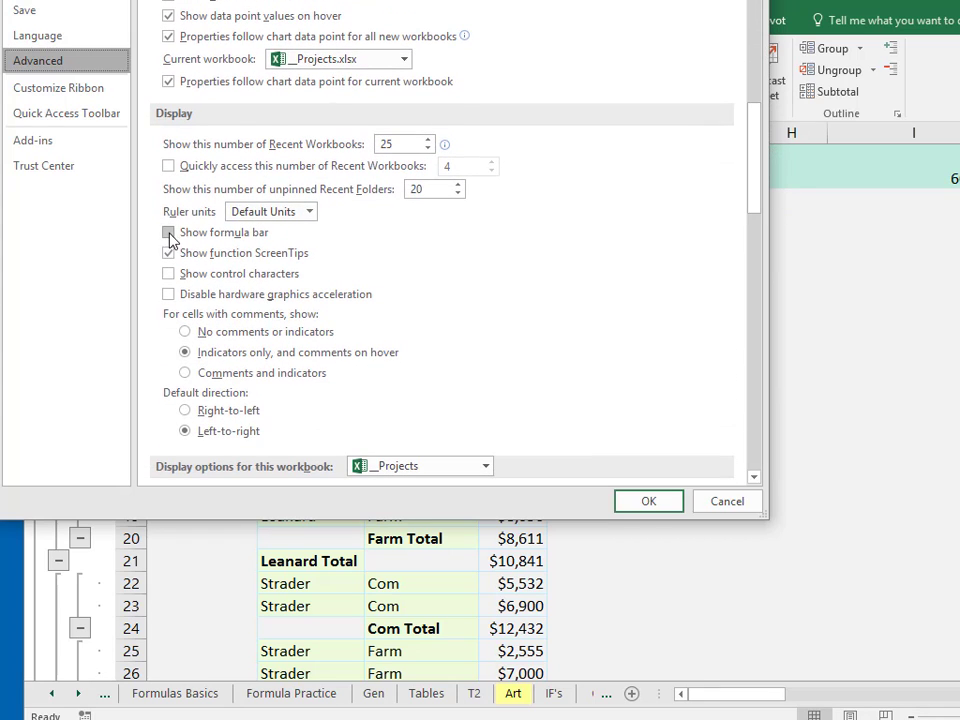
pyautogui.click(169, 232)
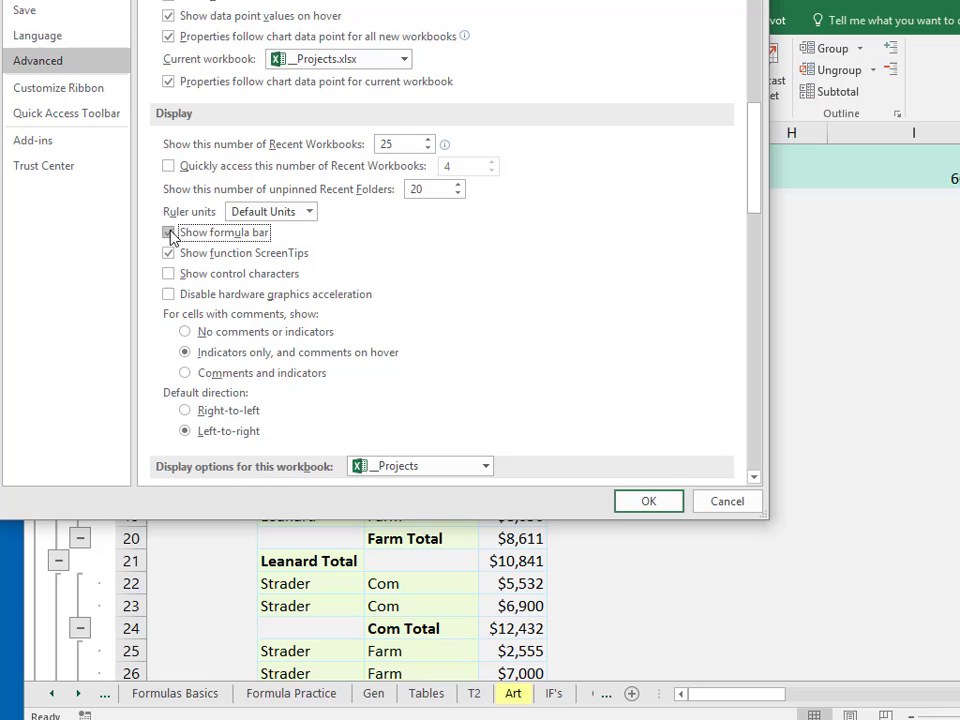
pyautogui.click(650, 503)
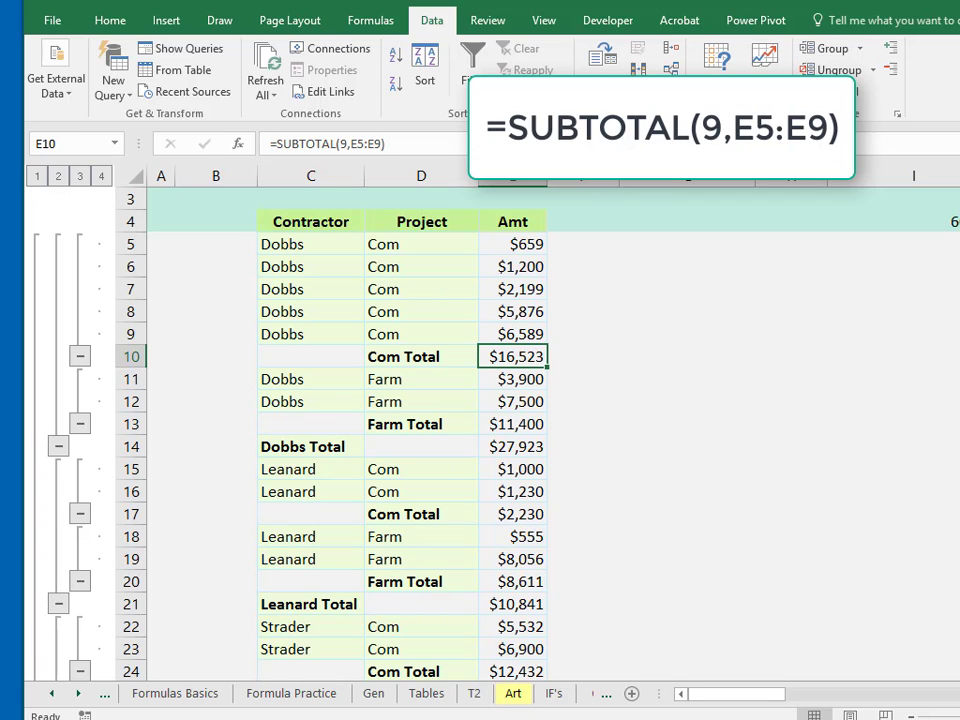
# Inspect the SUBTOTAL formulas of the Dobbs Com and Farm totals and the amount ranges they cover.
pyautogui.click(384, 144)
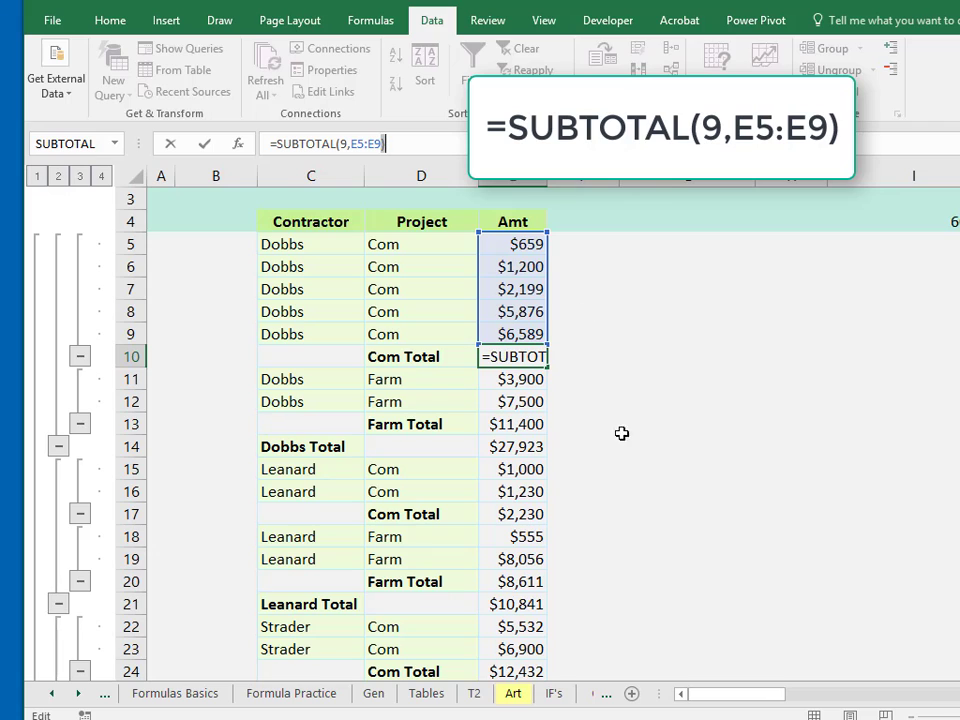
pyautogui.click(524, 424)
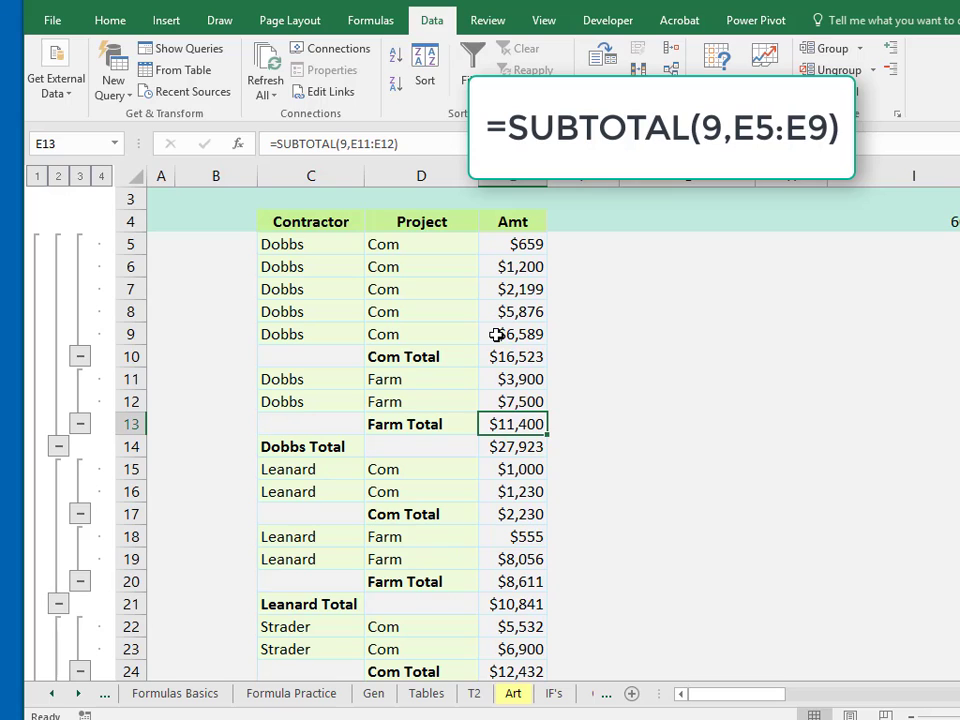
pyautogui.click(522, 399)
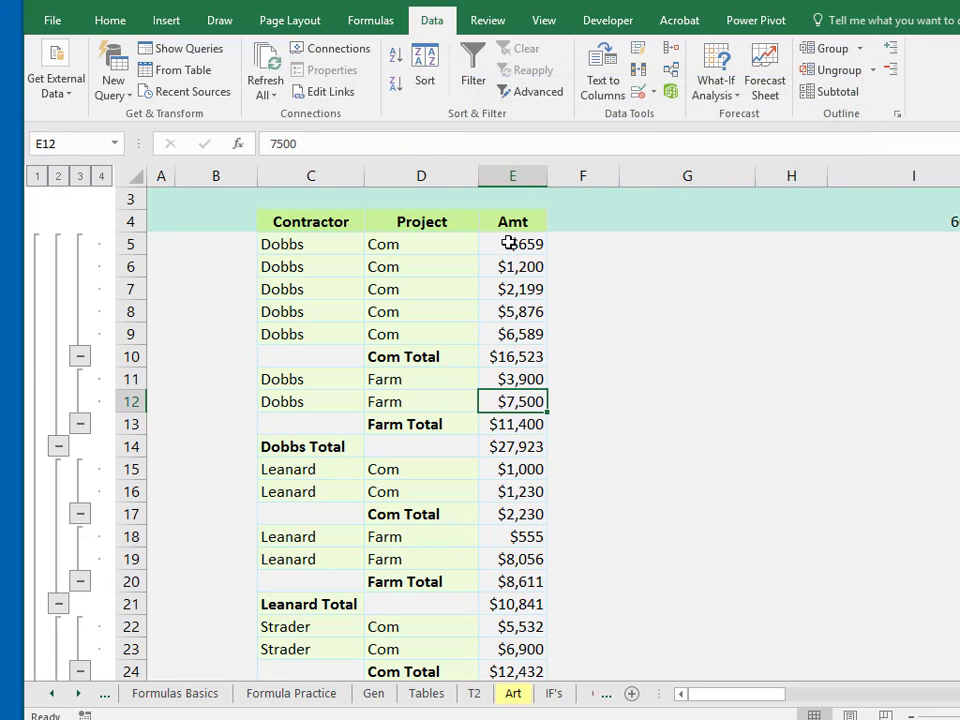
pyautogui.moveTo(510, 243); pyautogui.dragTo(506, 334)
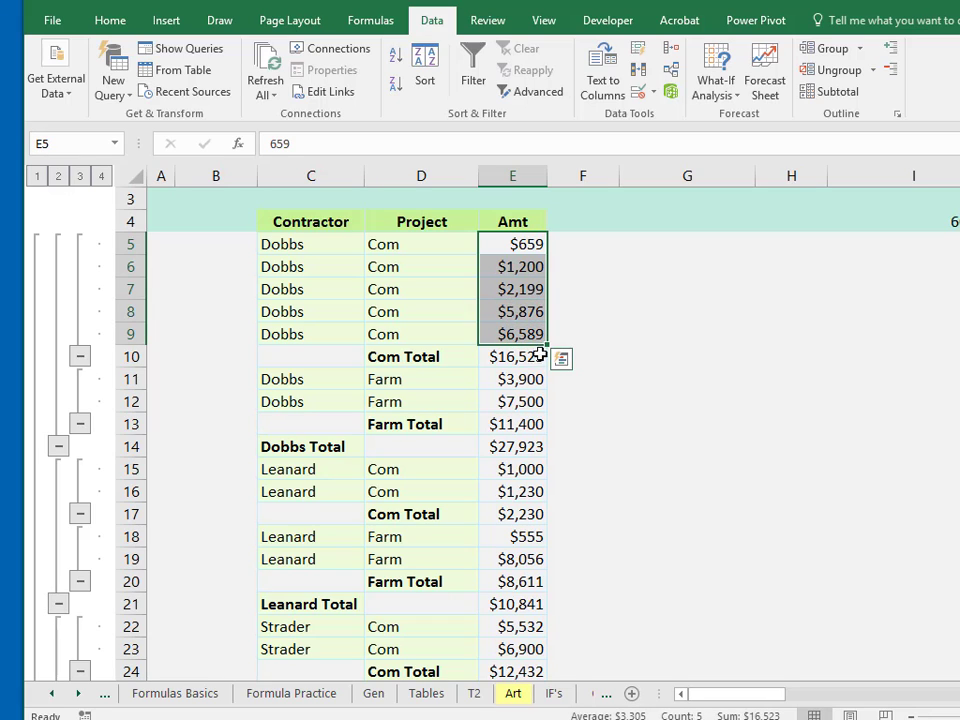
pyautogui.moveTo(506, 378); pyautogui.dragTo(515, 403)
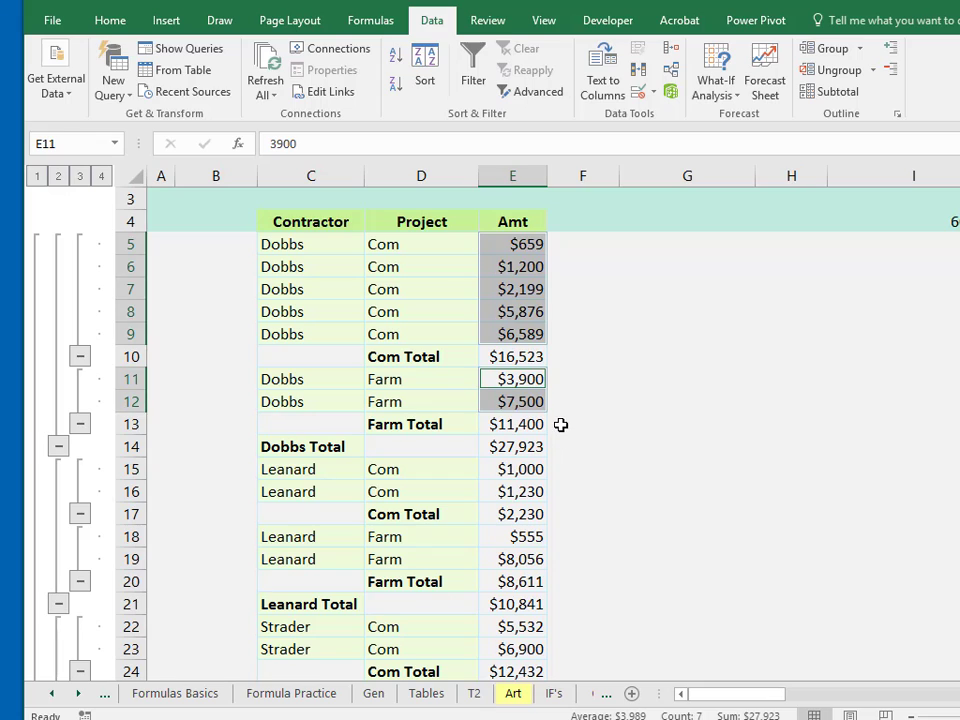
pyautogui.click(561, 424)
pyautogui.click(527, 425)
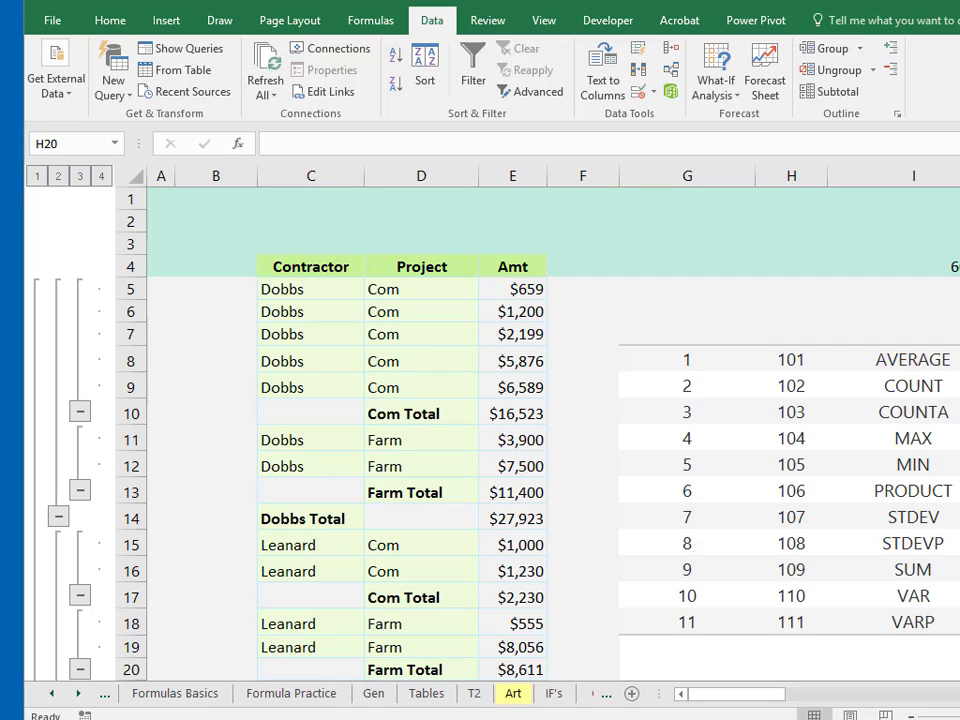
# Review the SUBTOTAL function-number table beside the data and compare it with the Com Total formula.
pyautogui.click(697, 360)
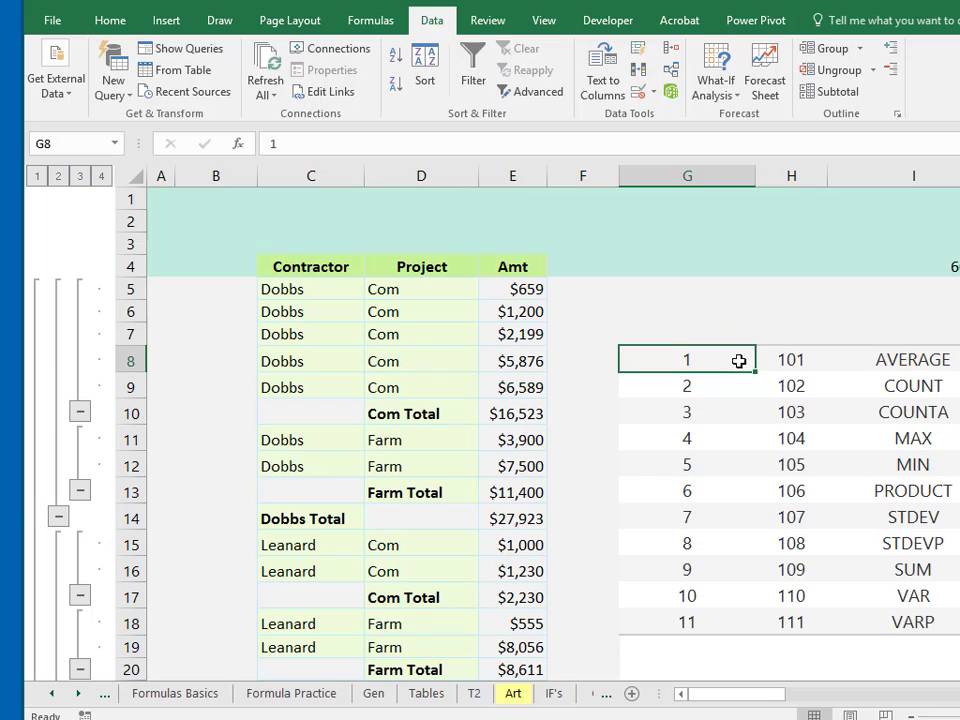
pyautogui.click(714, 388)
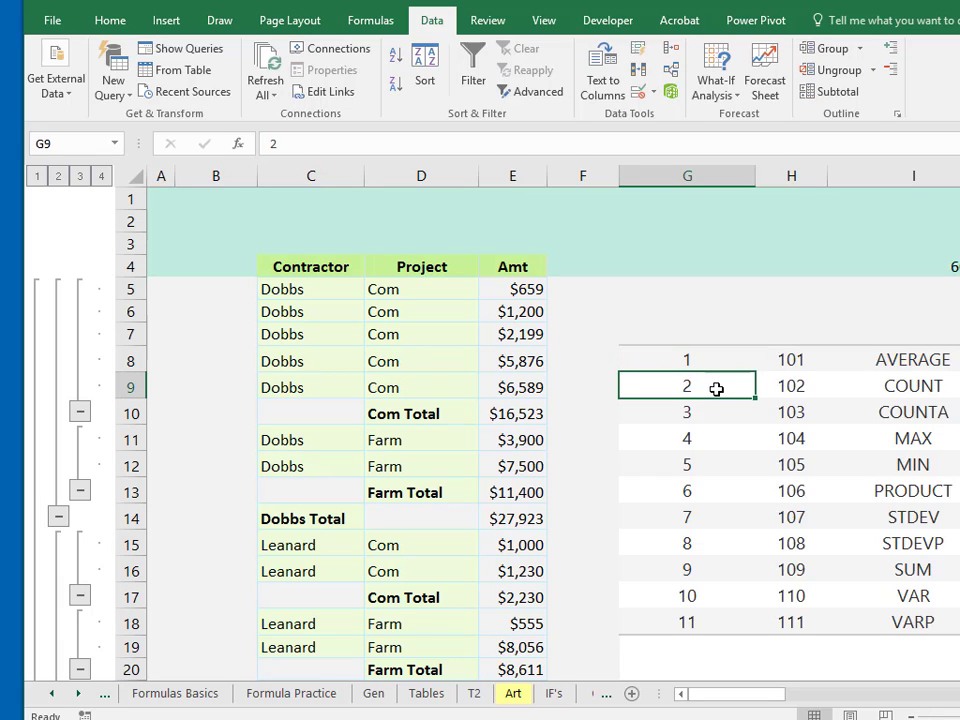
pyautogui.click(703, 572)
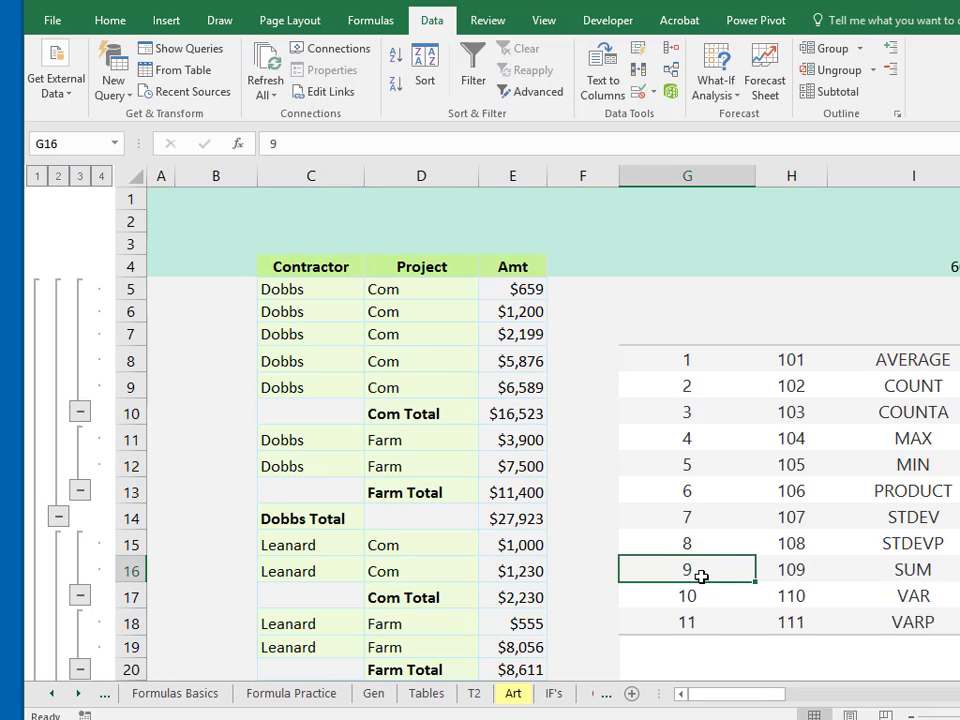
pyautogui.click(815, 567)
pyautogui.click(801, 543)
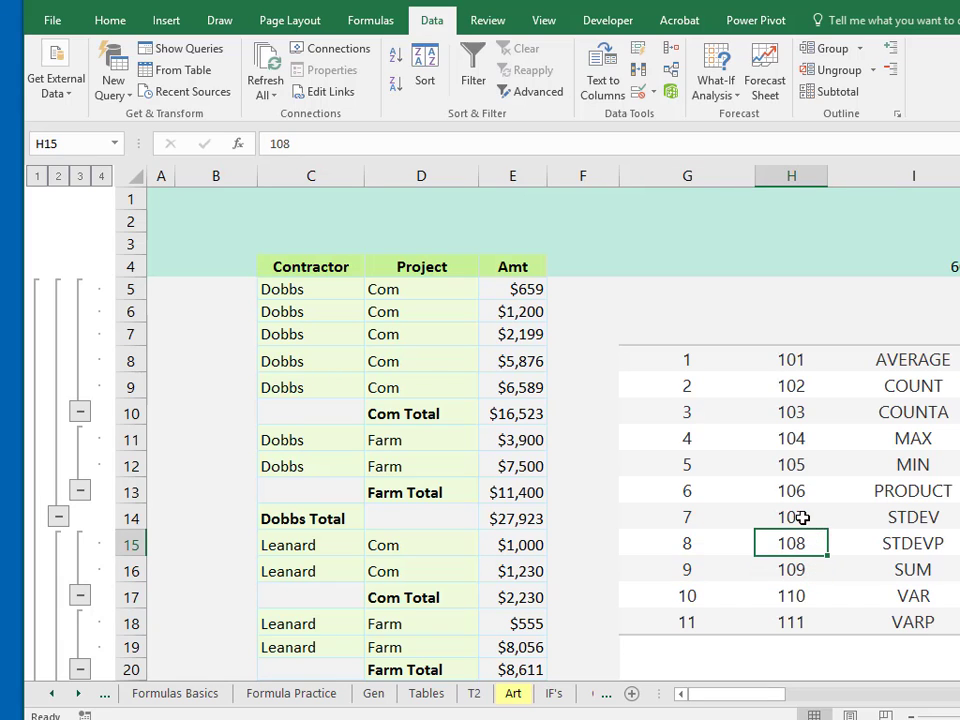
pyautogui.click(801, 514)
pyautogui.click(798, 490)
pyautogui.click(804, 465)
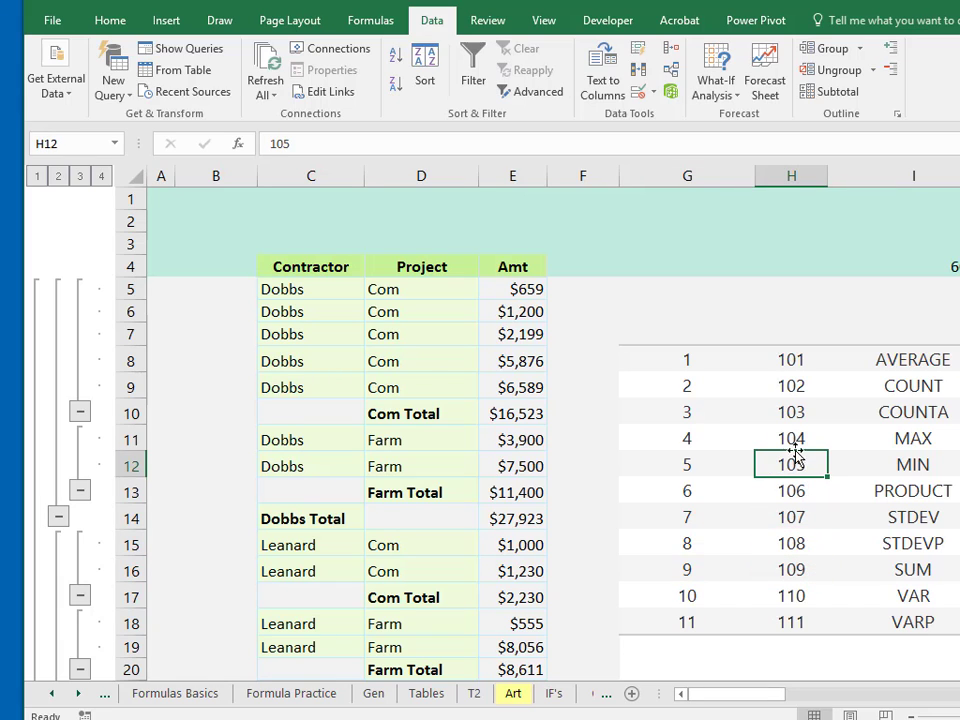
pyautogui.click(799, 437)
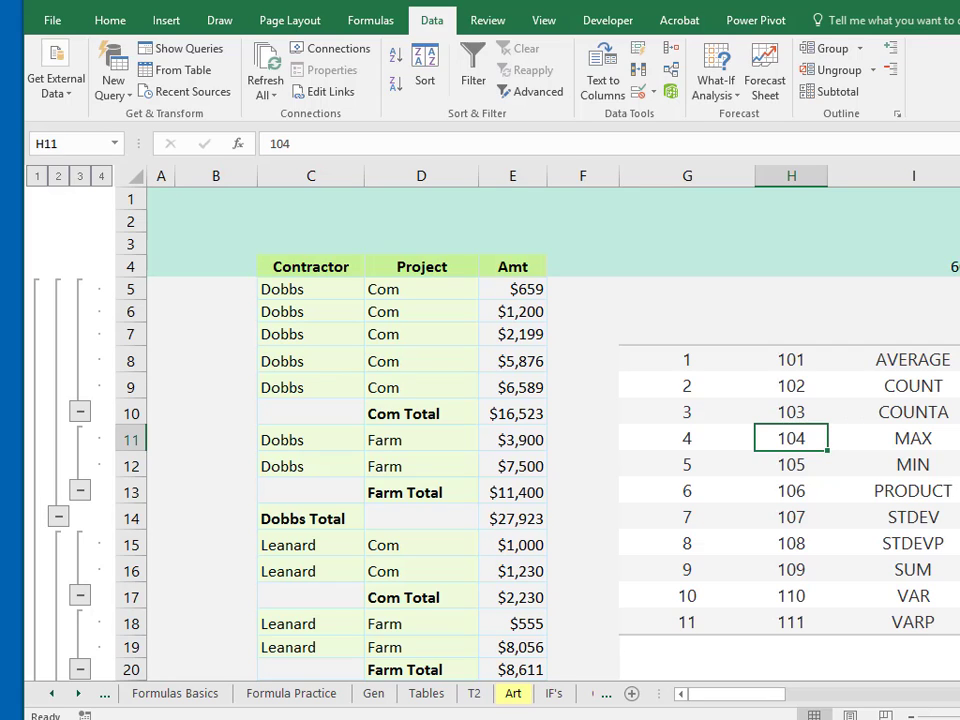
pyautogui.click(681, 567)
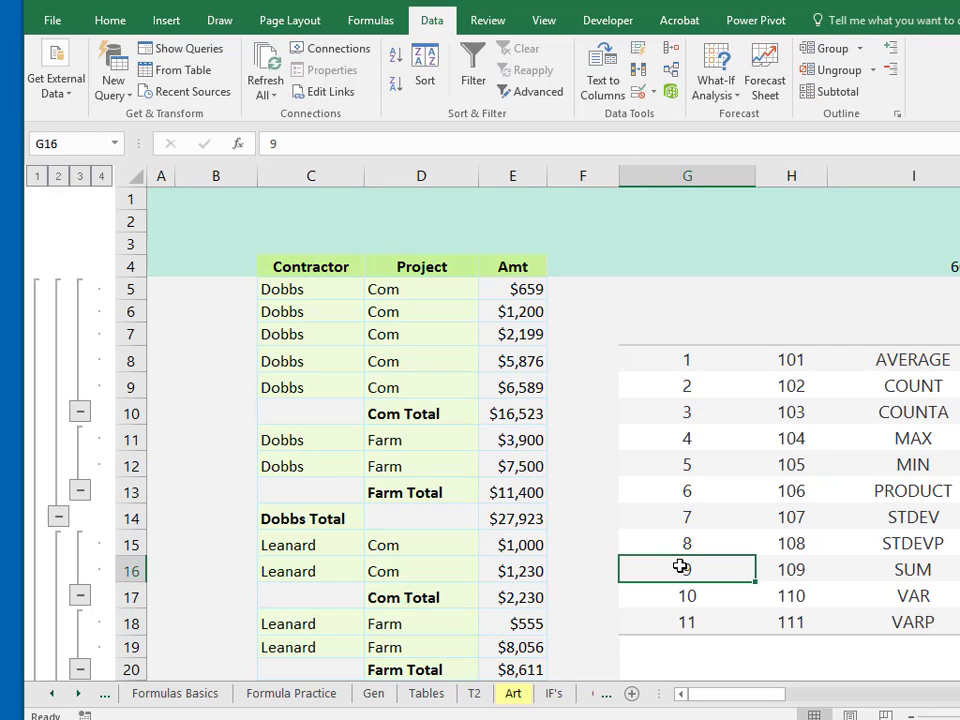
pyautogui.click(497, 413)
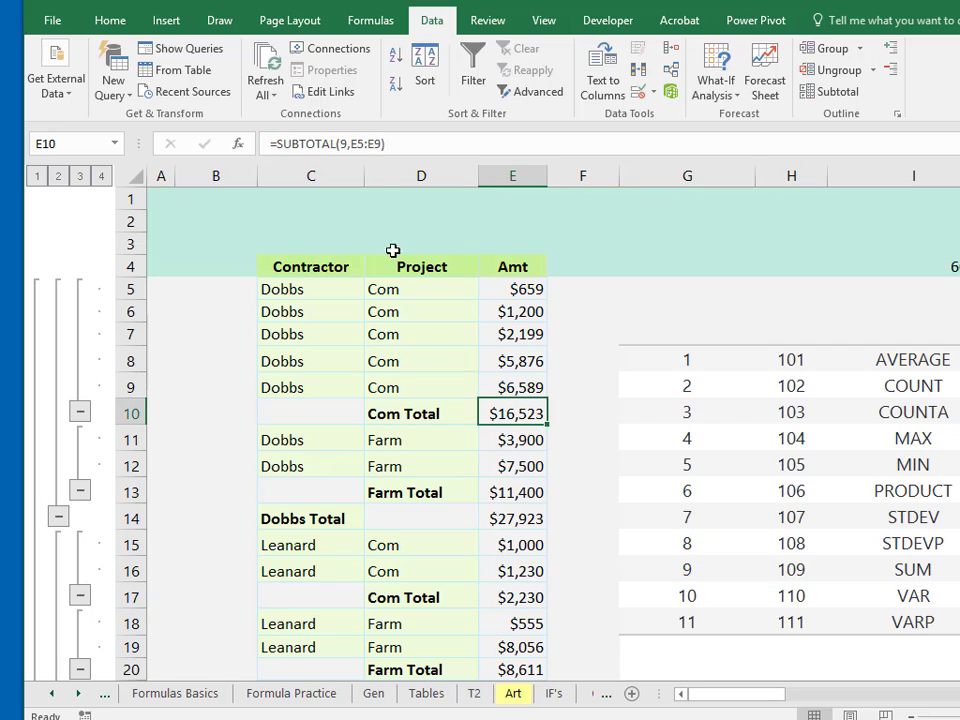
pyautogui.click(383, 143)
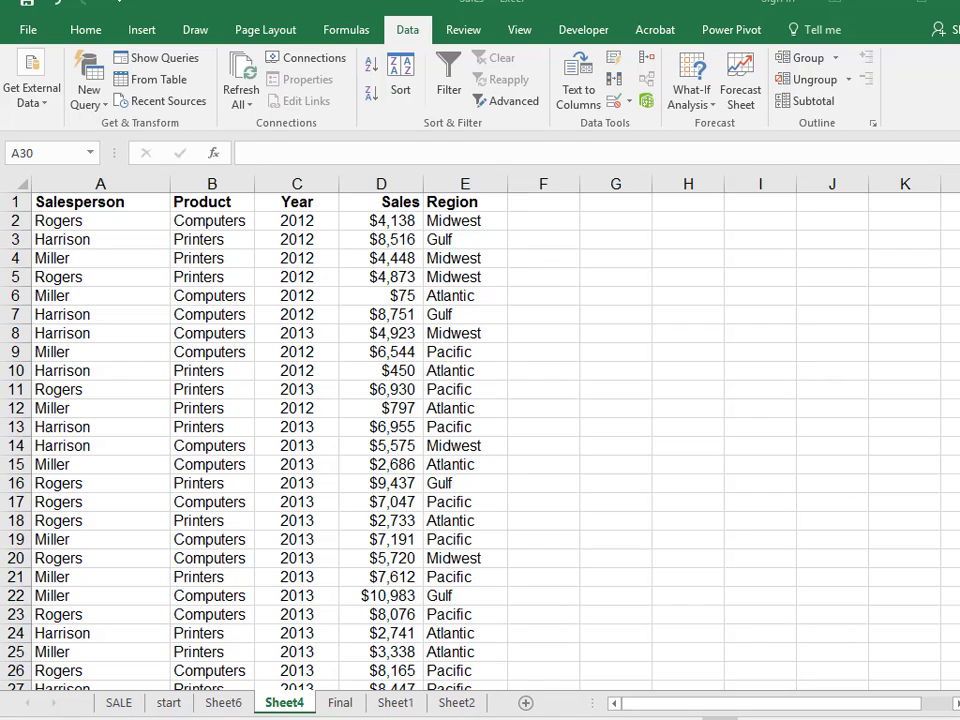
# Add Count subtotals at each change in Salesperson to the unsorted sales data on Sheet4, then undo them.
pyautogui.click(312, 240)
pyautogui.click(810, 101)
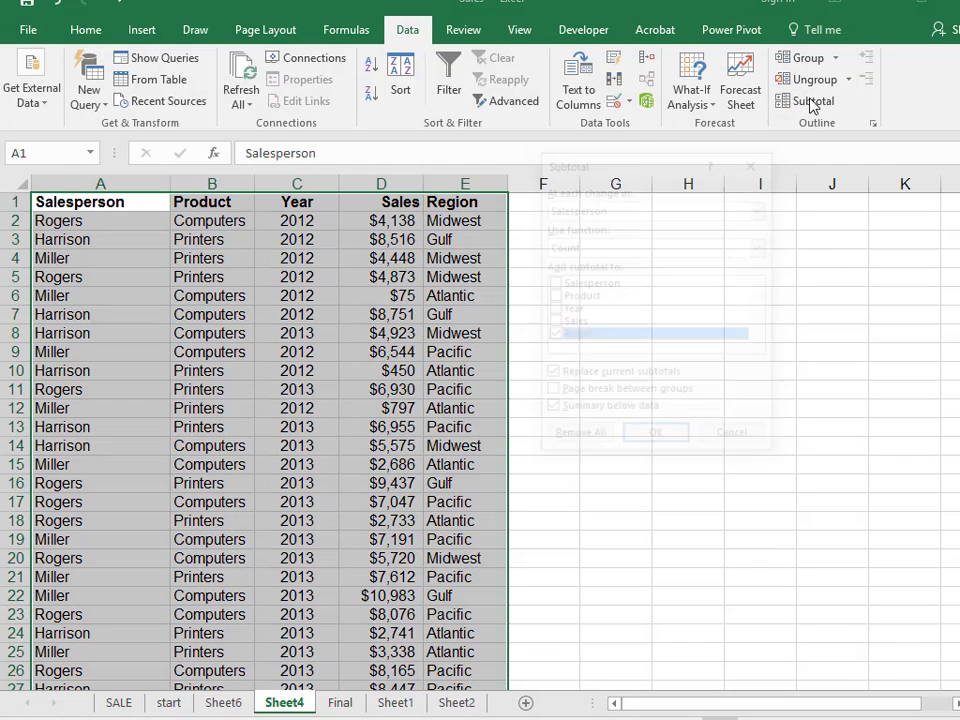
pyautogui.click(552, 322)
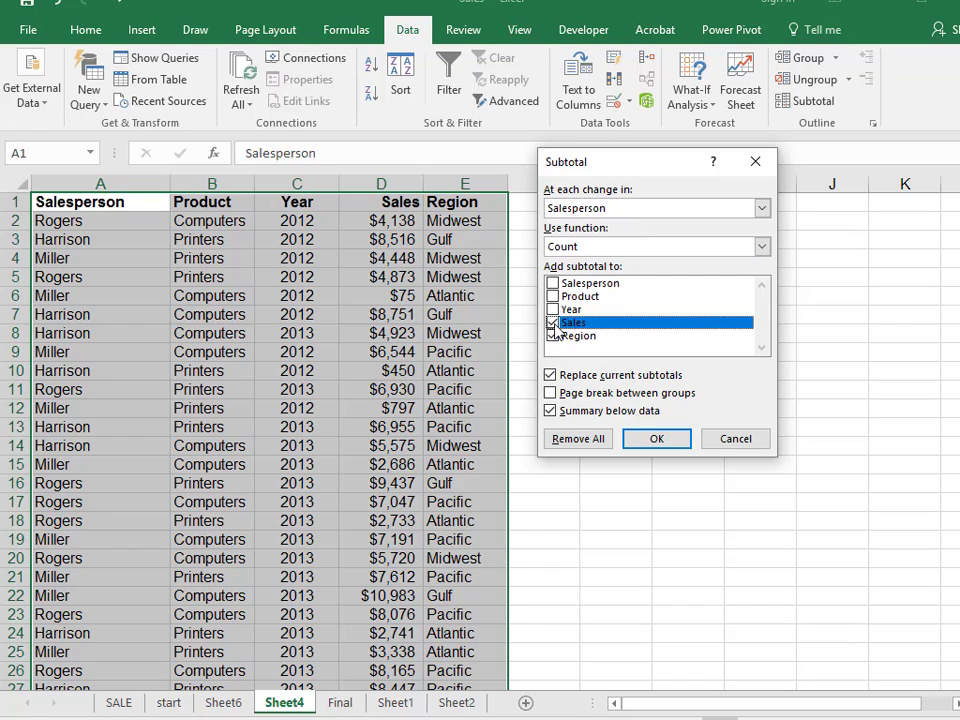
pyautogui.click(552, 336)
pyautogui.click(655, 440)
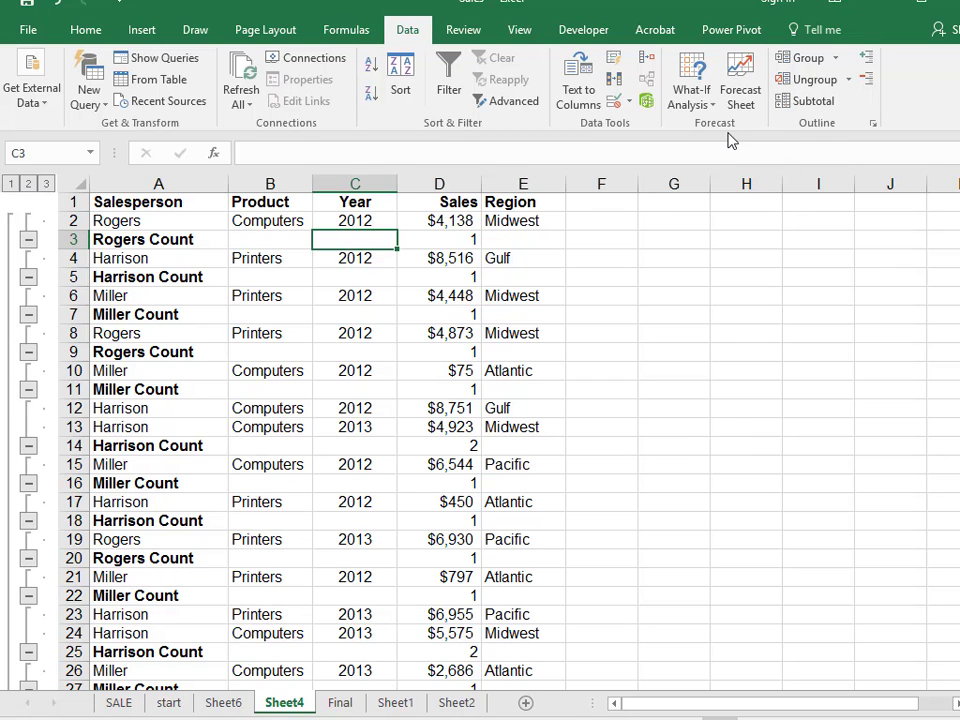
pyautogui.hotkey('ctrl', 'z')
# Sort the sales data by Salesperson, then by Product, both A to Z, using a custom sort.
pyautogui.click(548, 293)
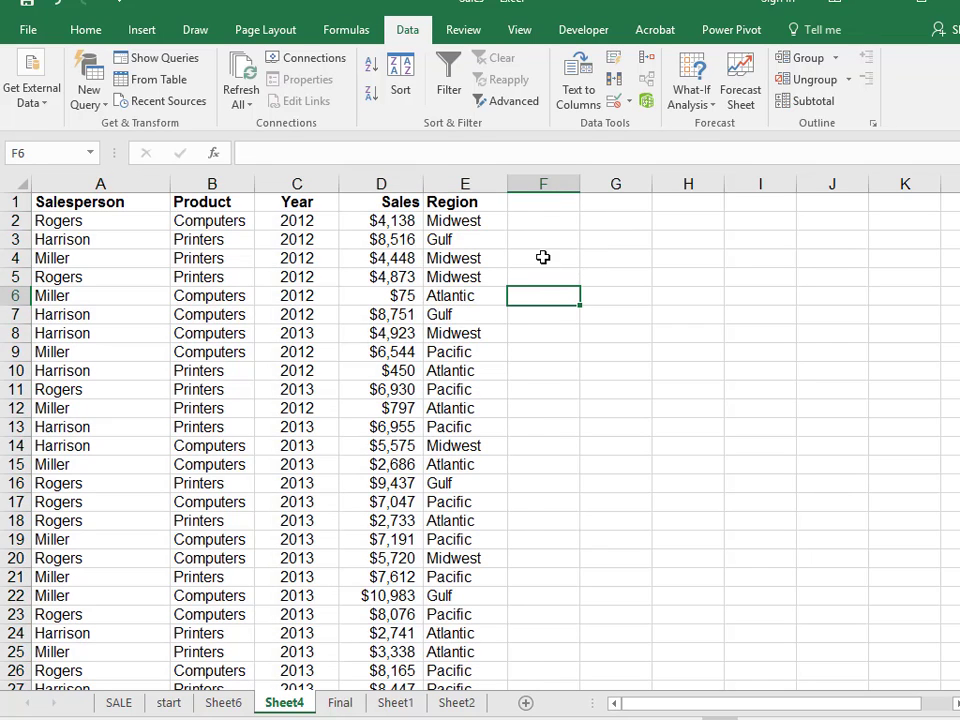
pyautogui.click(77, 221)
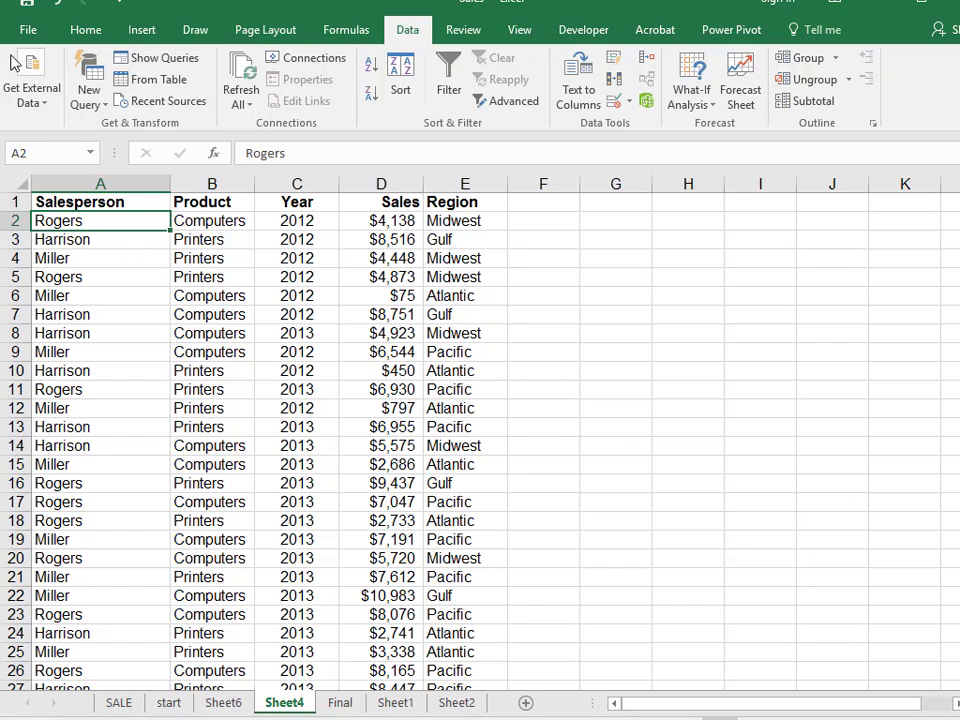
pyautogui.click(84, 32)
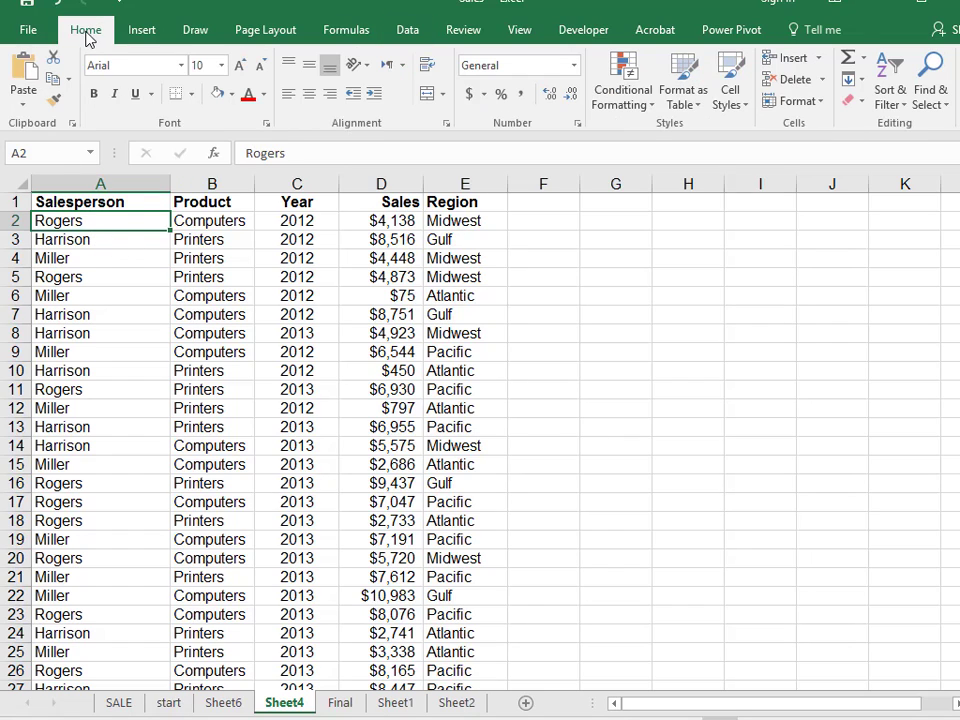
pyautogui.click(905, 109)
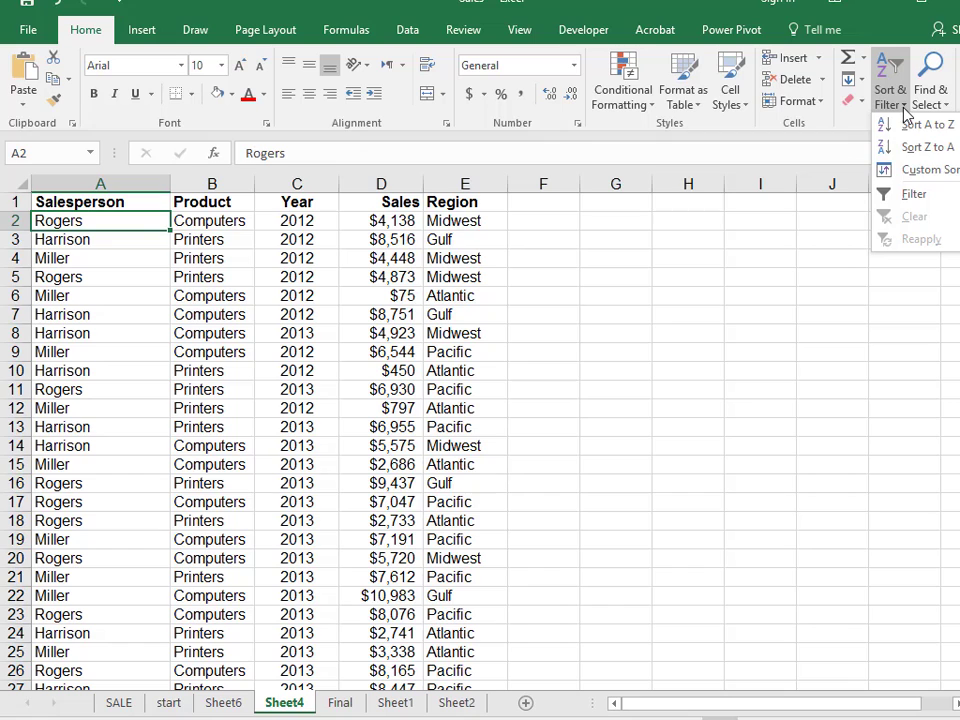
pyautogui.click(918, 170)
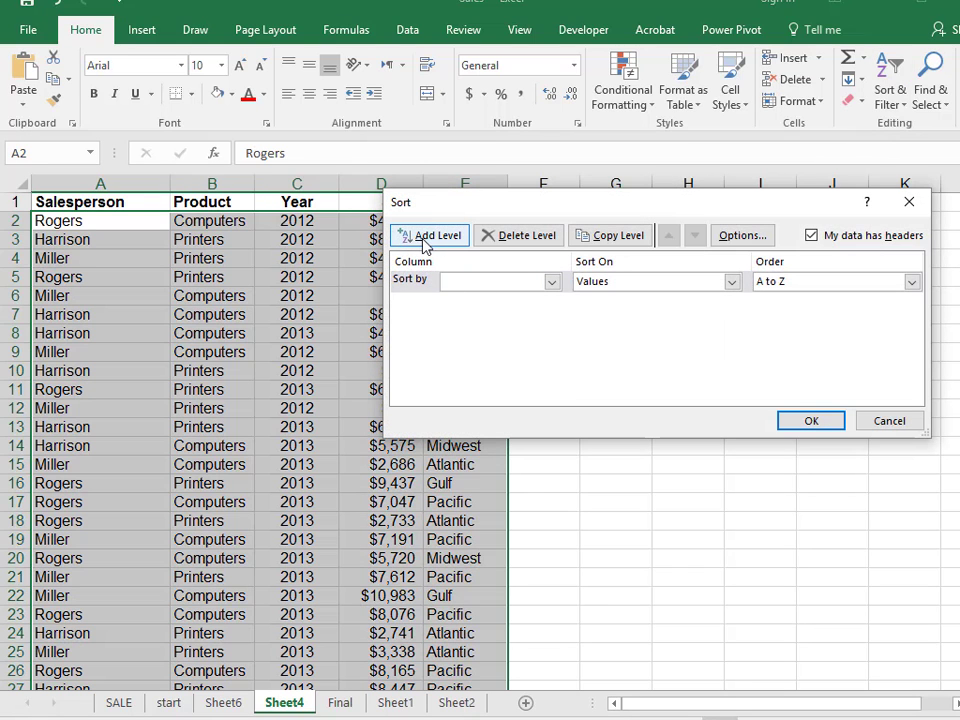
pyautogui.click(552, 282)
pyautogui.click(521, 300)
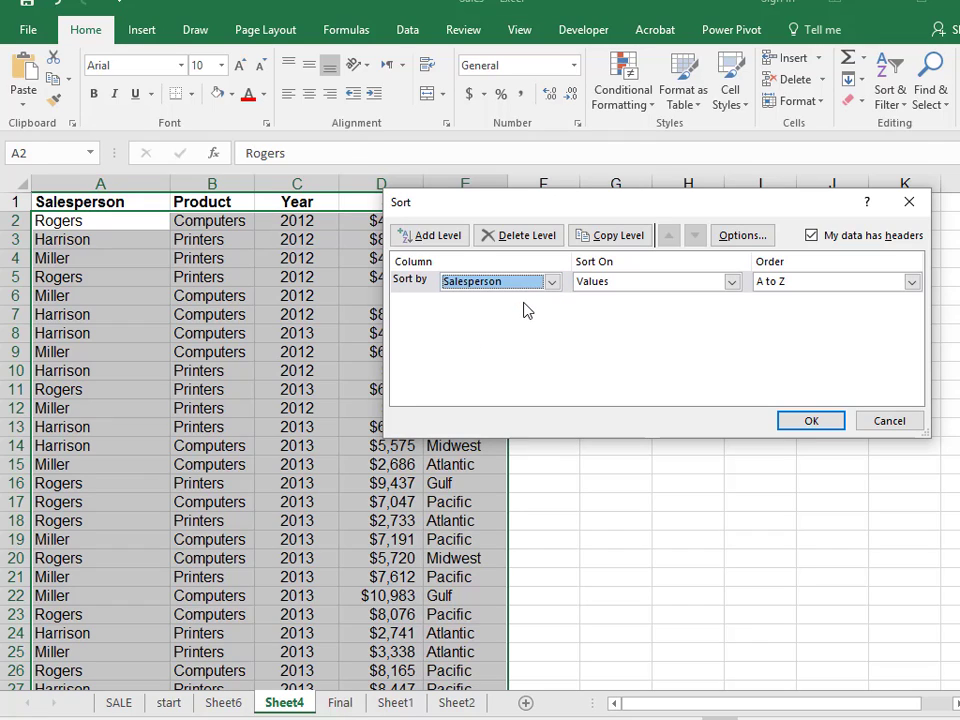
pyautogui.click(424, 240)
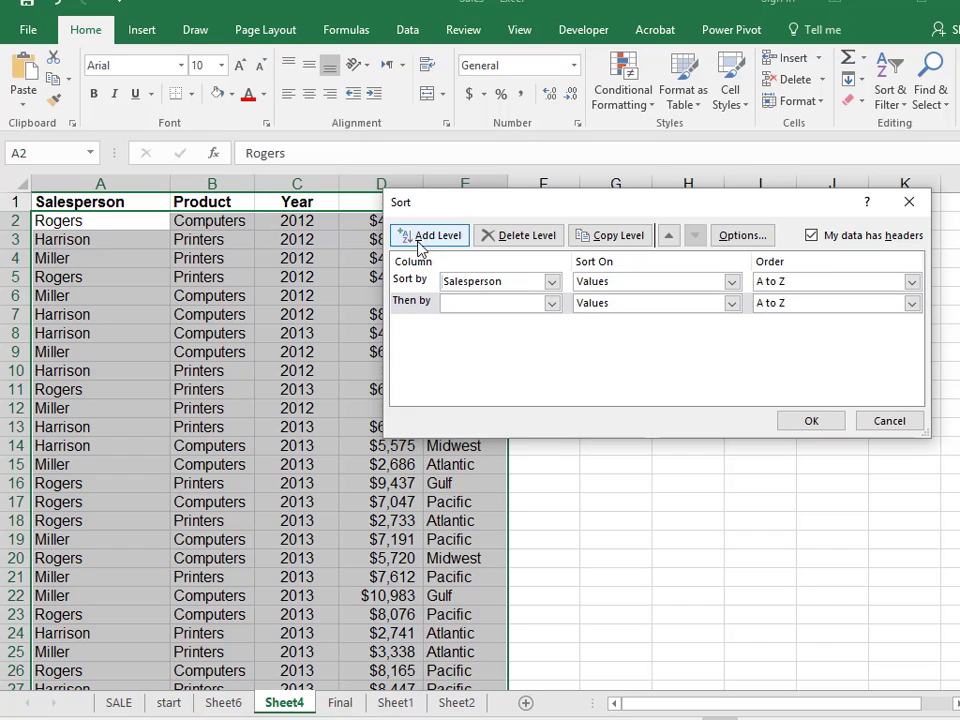
pyautogui.click(552, 305)
pyautogui.click(533, 335)
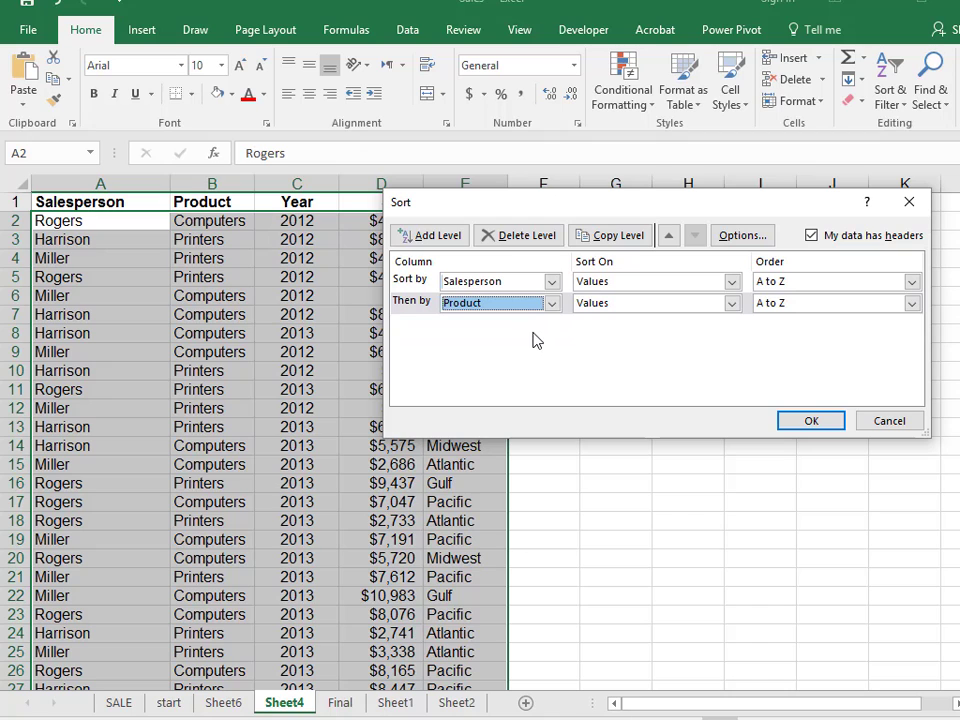
pyautogui.click(811, 421)
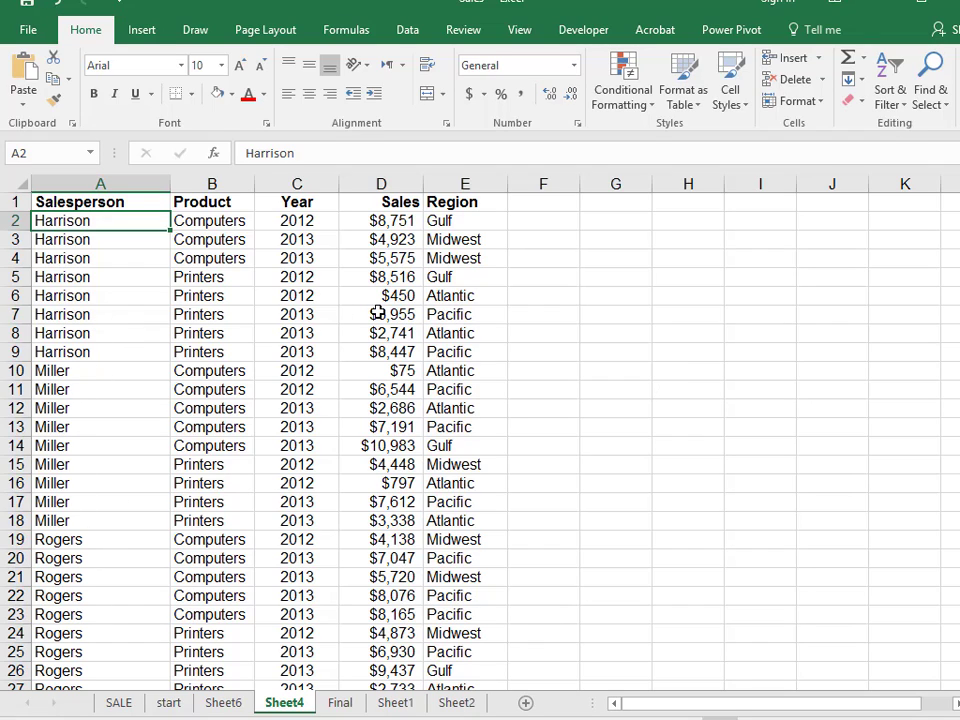
# Add Sum subtotals of Sales at each change in Salesperson, with Replace current subtotals unchecked.
pyautogui.click(211, 294)
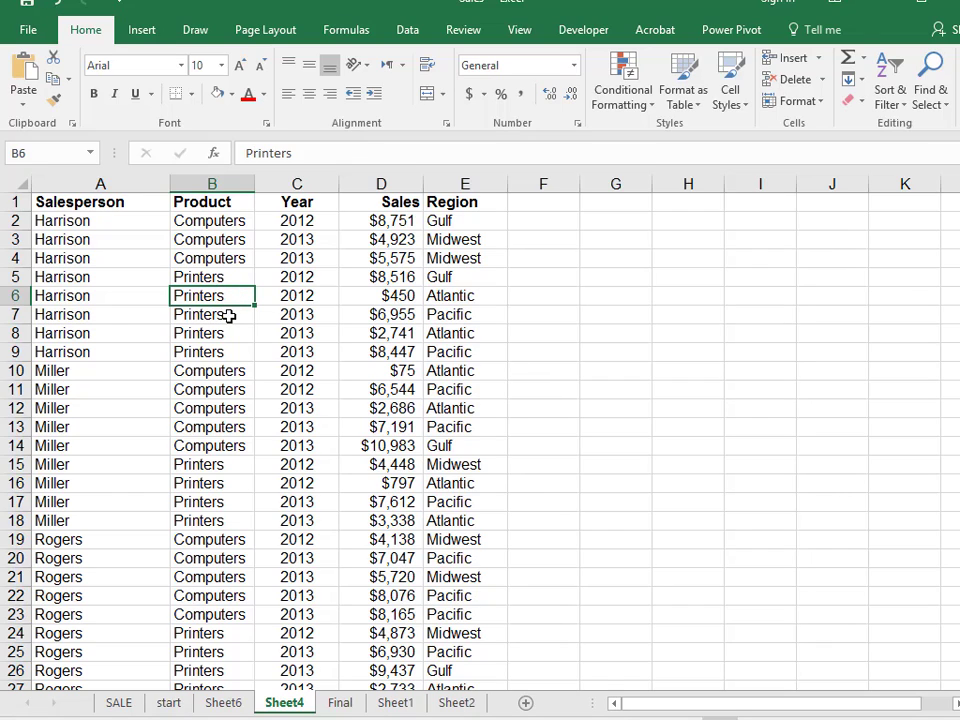
pyautogui.click(407, 33)
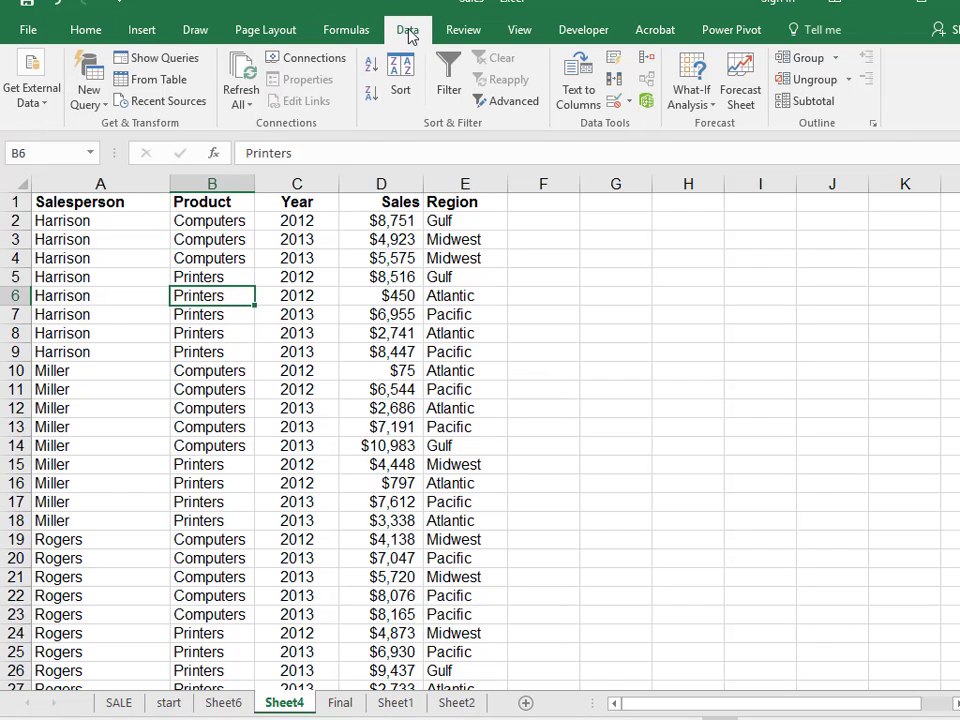
pyautogui.click(826, 110)
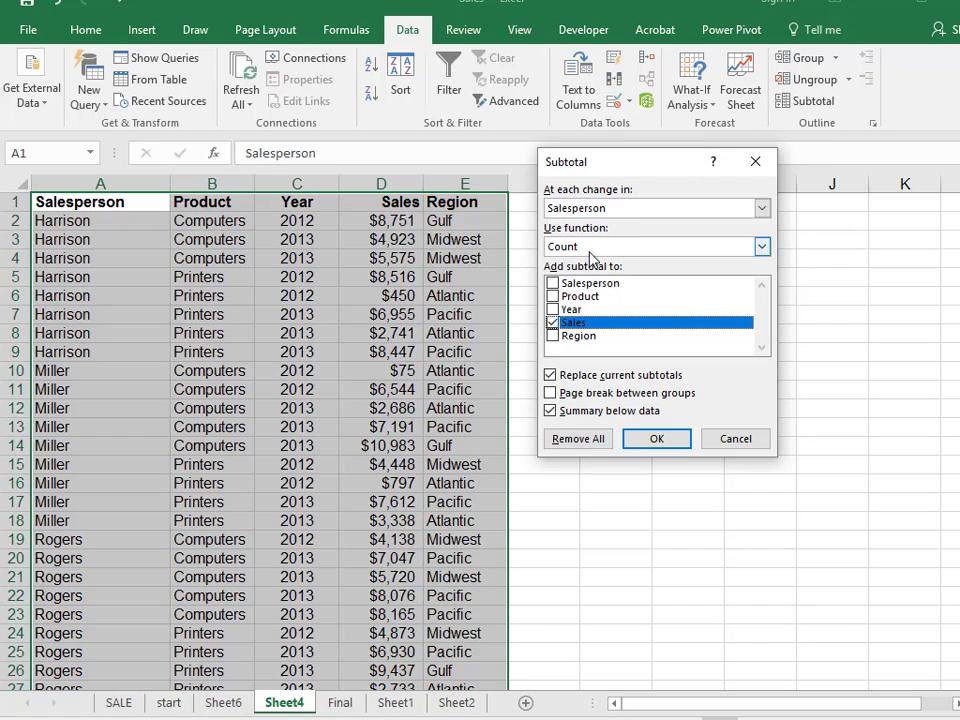
pyautogui.click(764, 250)
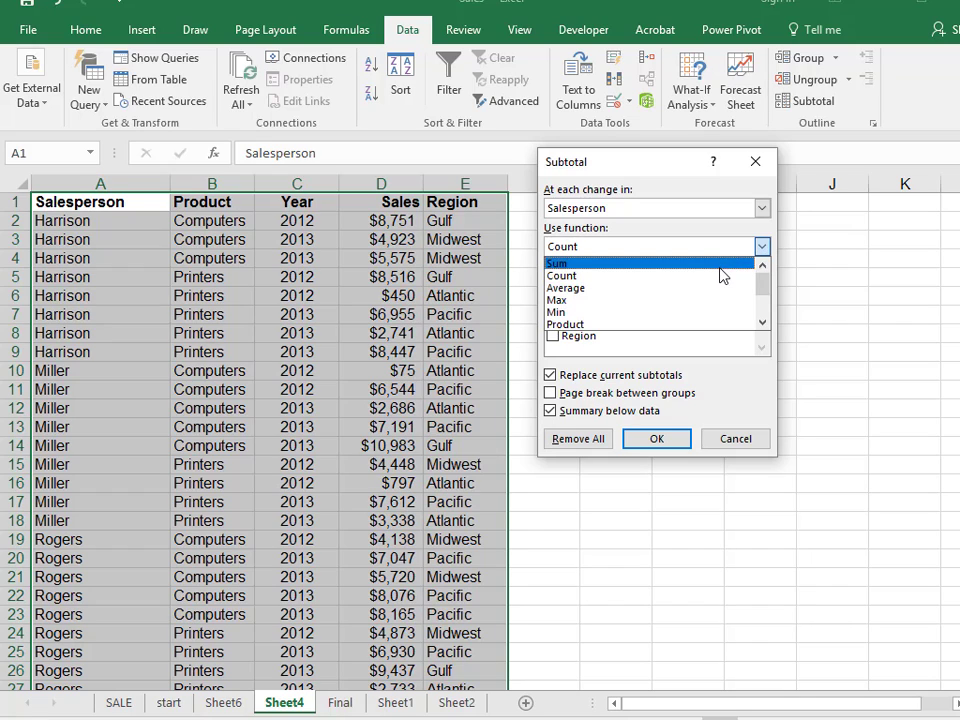
pyautogui.click(718, 264)
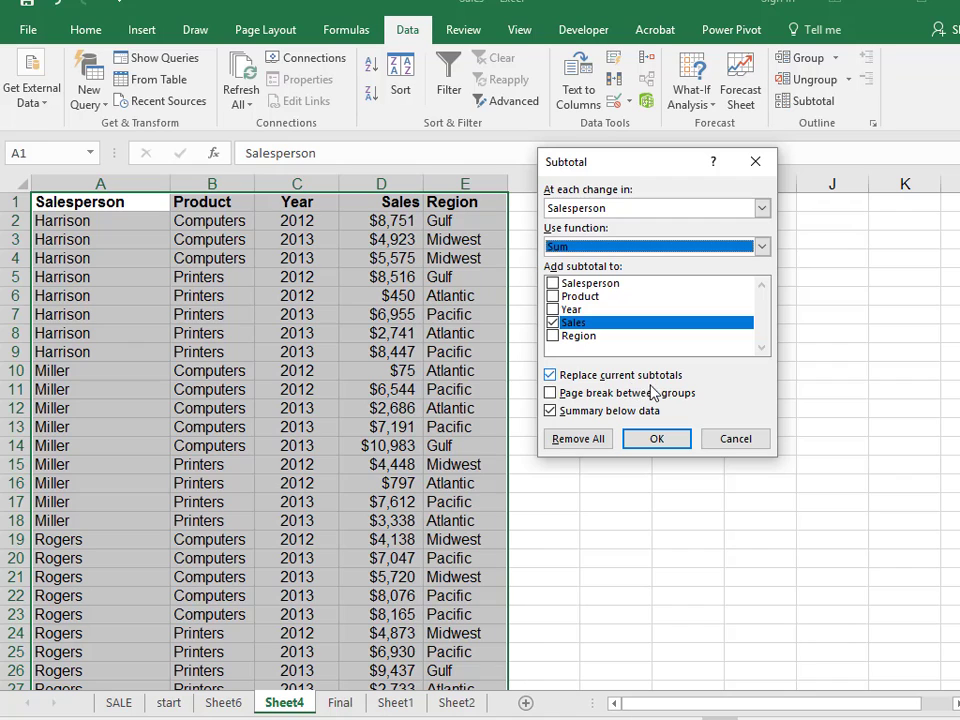
pyautogui.doubleClick(553, 378)
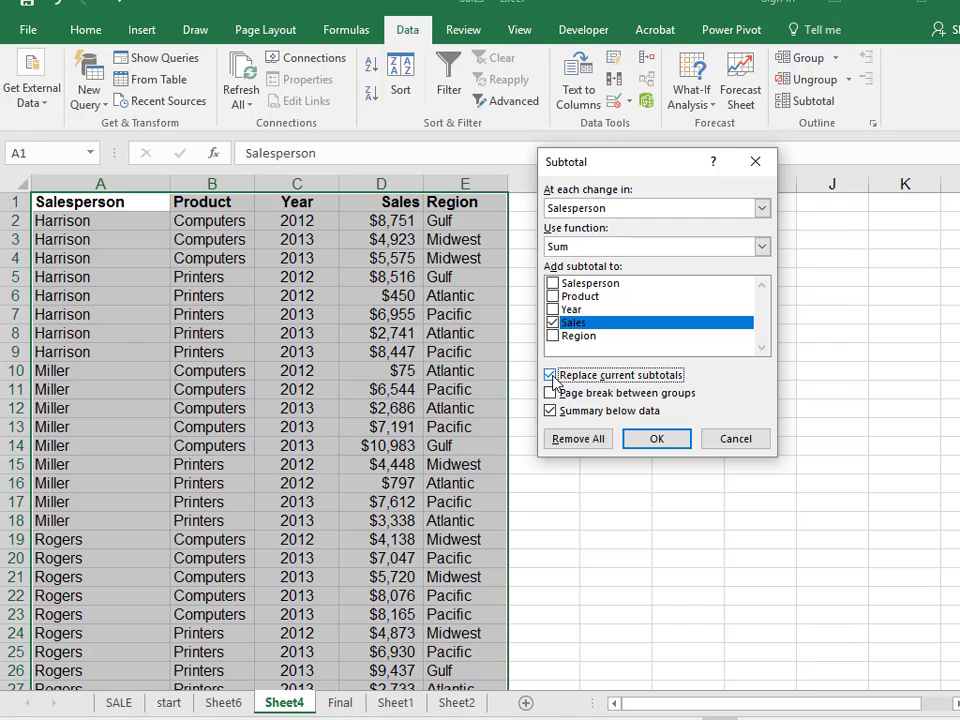
pyautogui.click(656, 438)
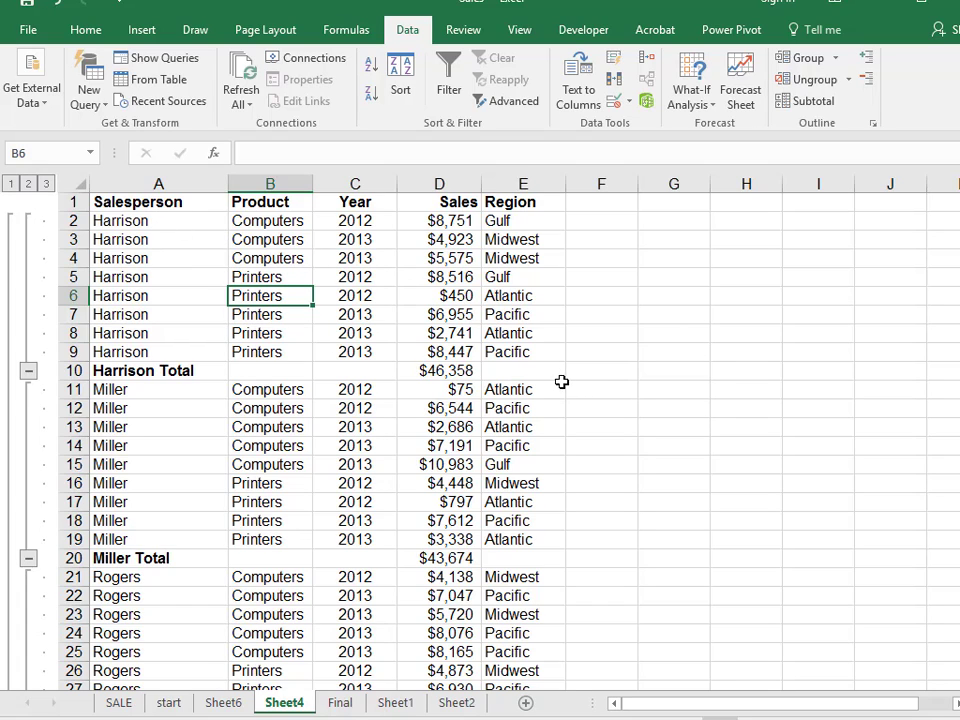
# Collapse the outline to levels 1 and 2, then expand it back to level 3.
pyautogui.click(11, 184)
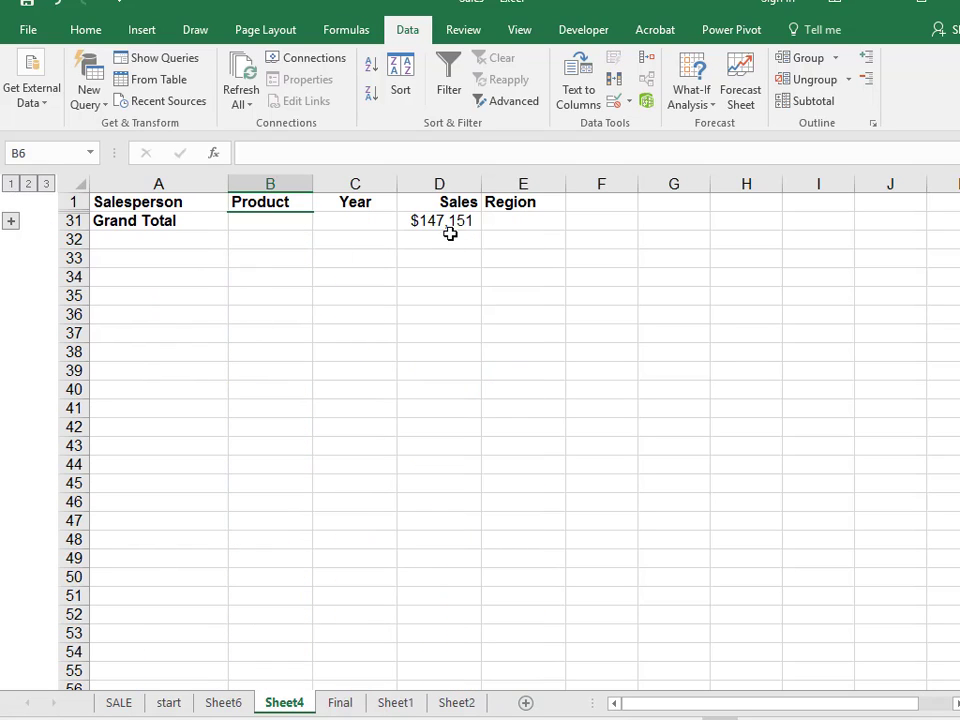
pyautogui.click(28, 185)
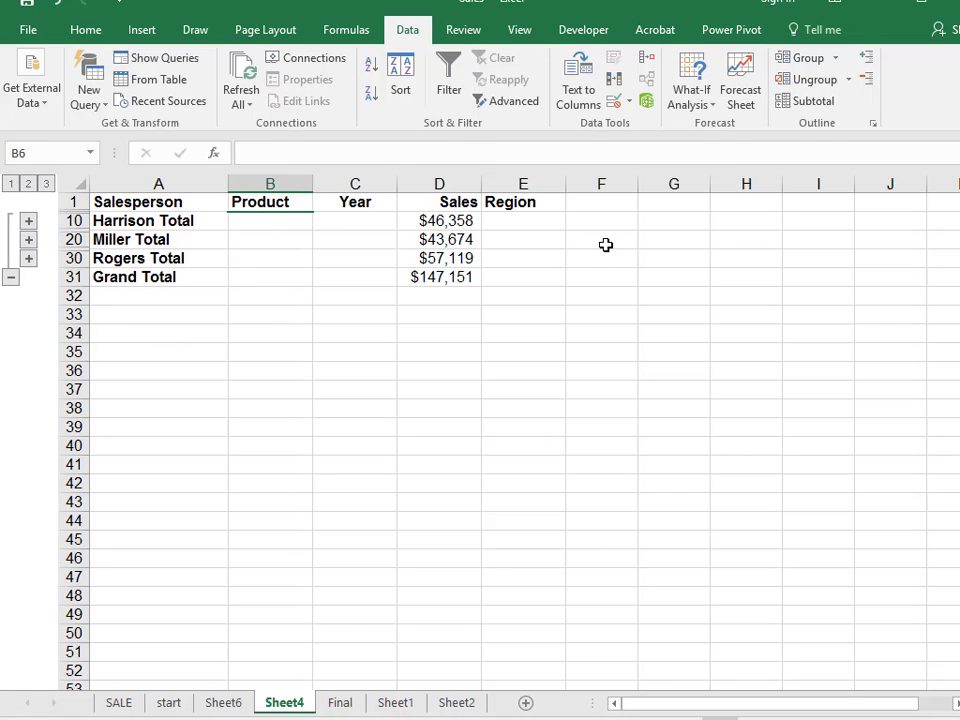
pyautogui.click(45, 185)
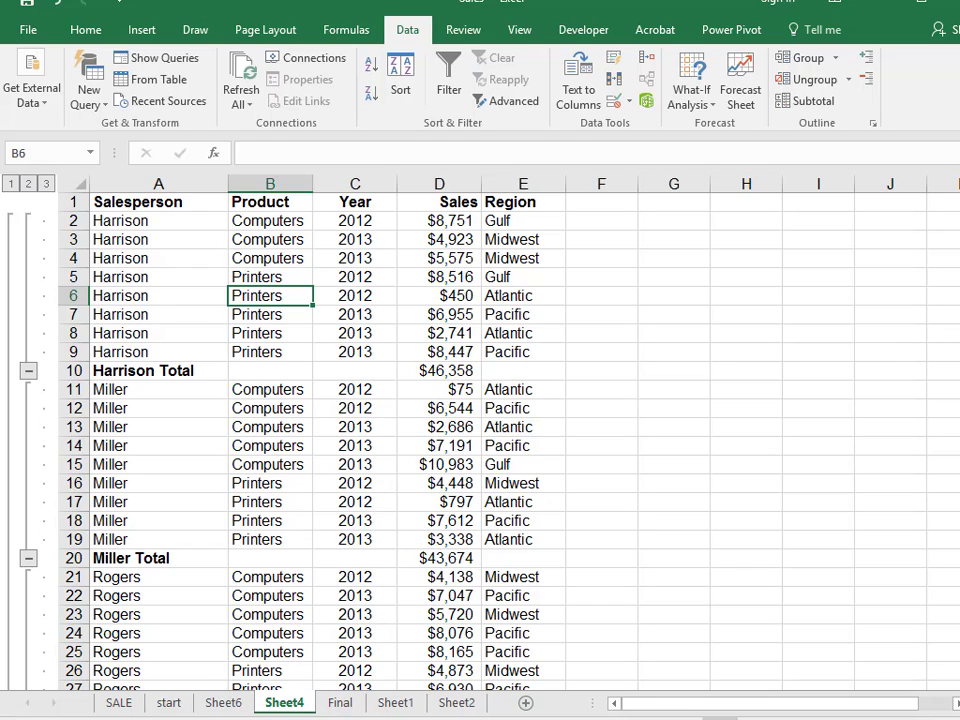
# Add nested Sum subtotals of Sales at each change in Product, keeping the existing salesperson subtotals.
pyautogui.click(270, 333)
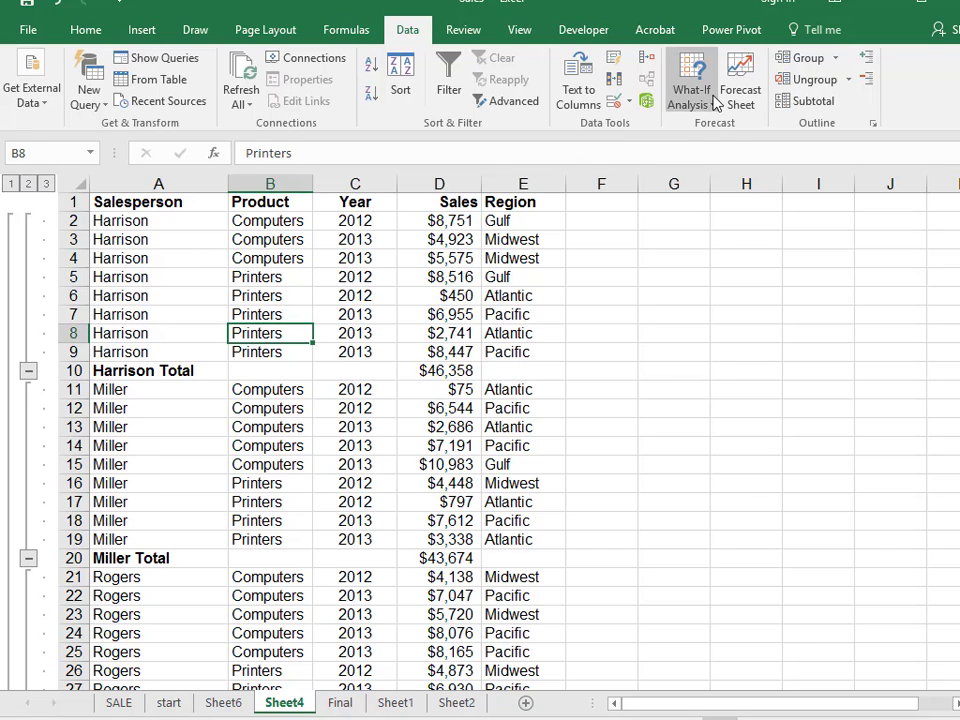
pyautogui.click(815, 103)
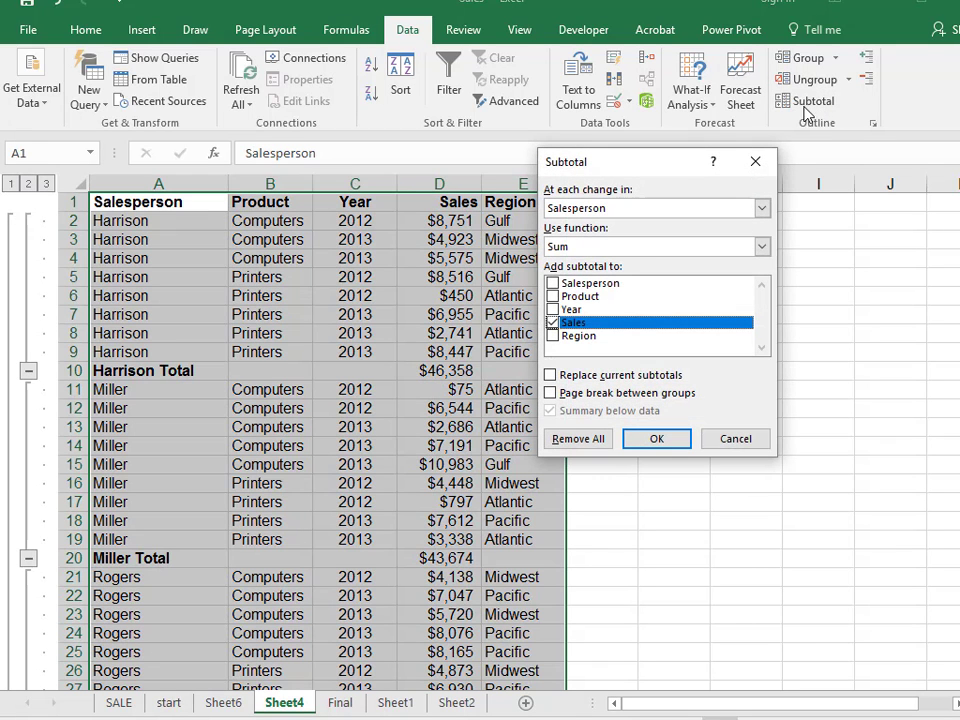
pyautogui.click(762, 208)
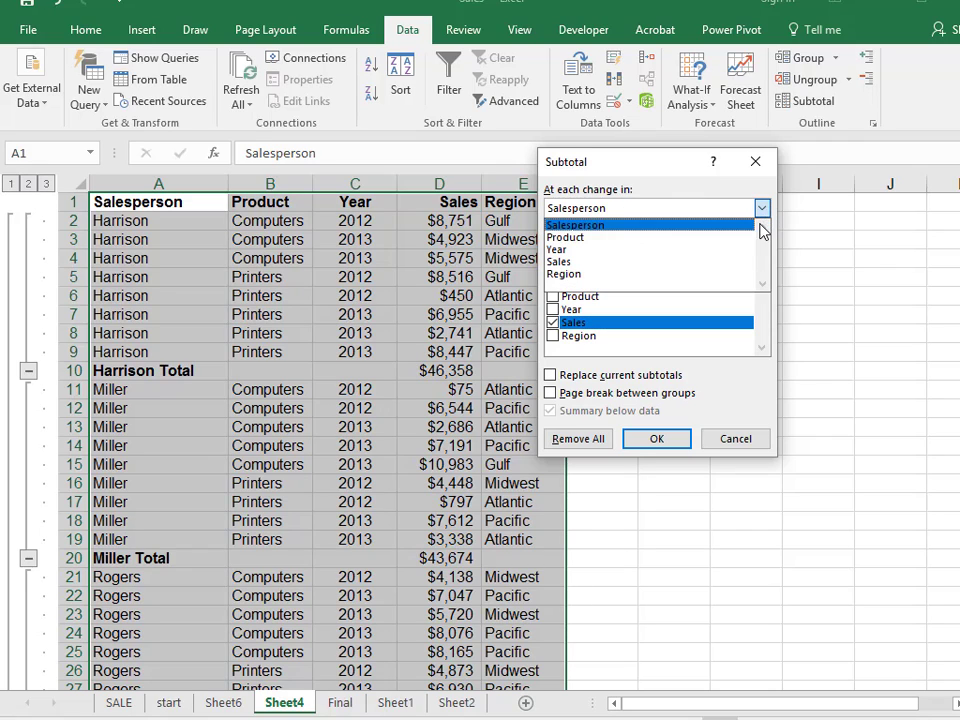
pyautogui.click(748, 238)
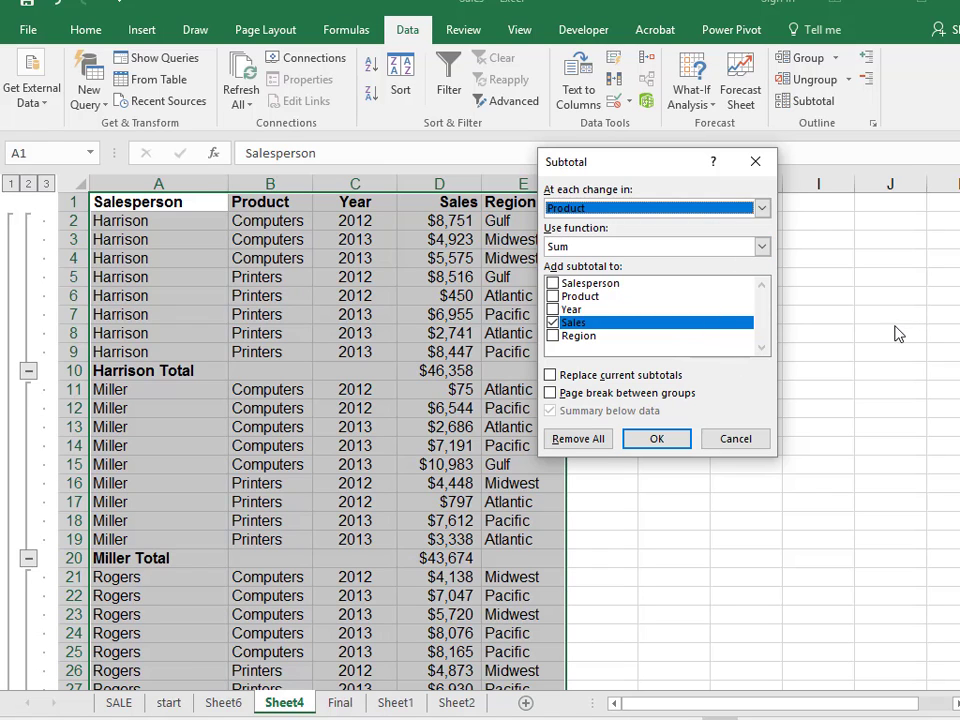
pyautogui.click(658, 440)
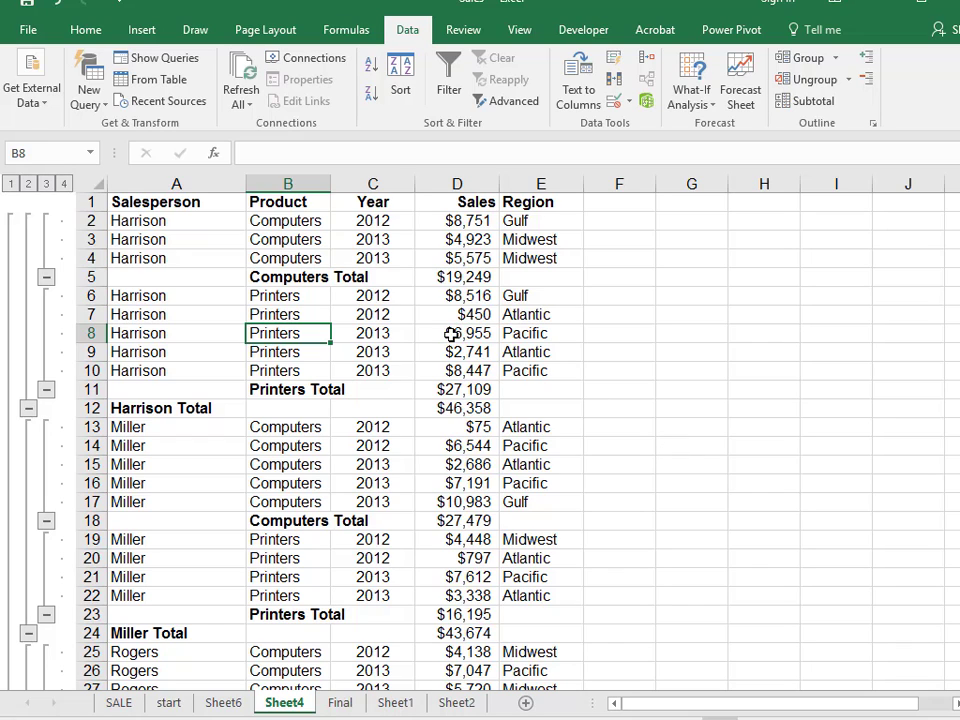
# Select Harrison's Computers and Printers groups with their totals to examine the nested subtotals.
pyautogui.moveTo(126, 220); pyautogui.dragTo(508, 274)
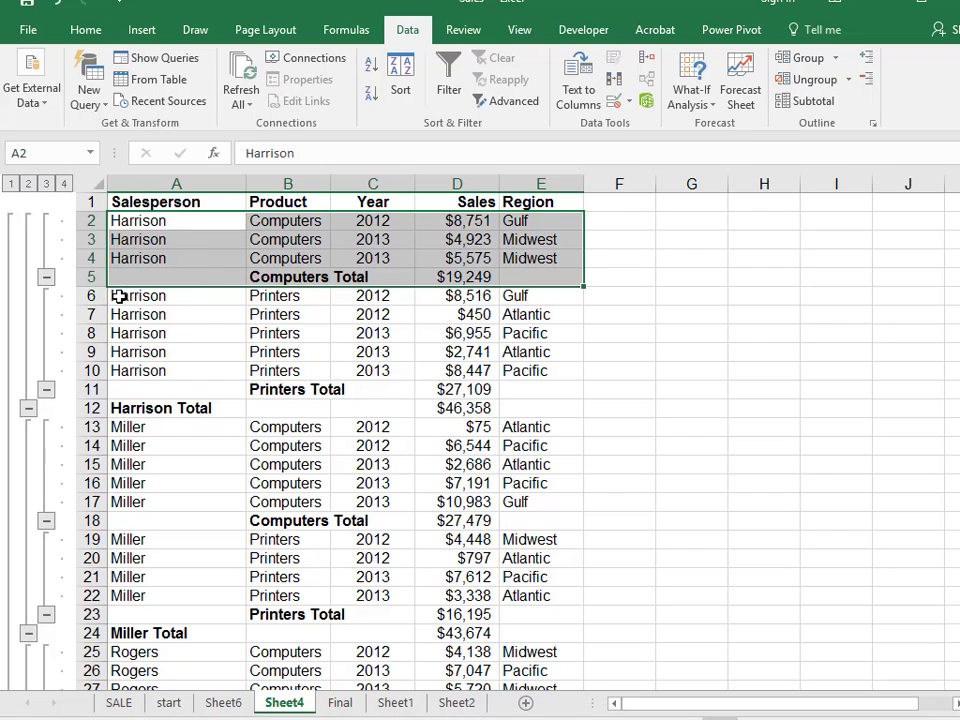
pyautogui.moveTo(122, 296); pyautogui.dragTo(545, 390)
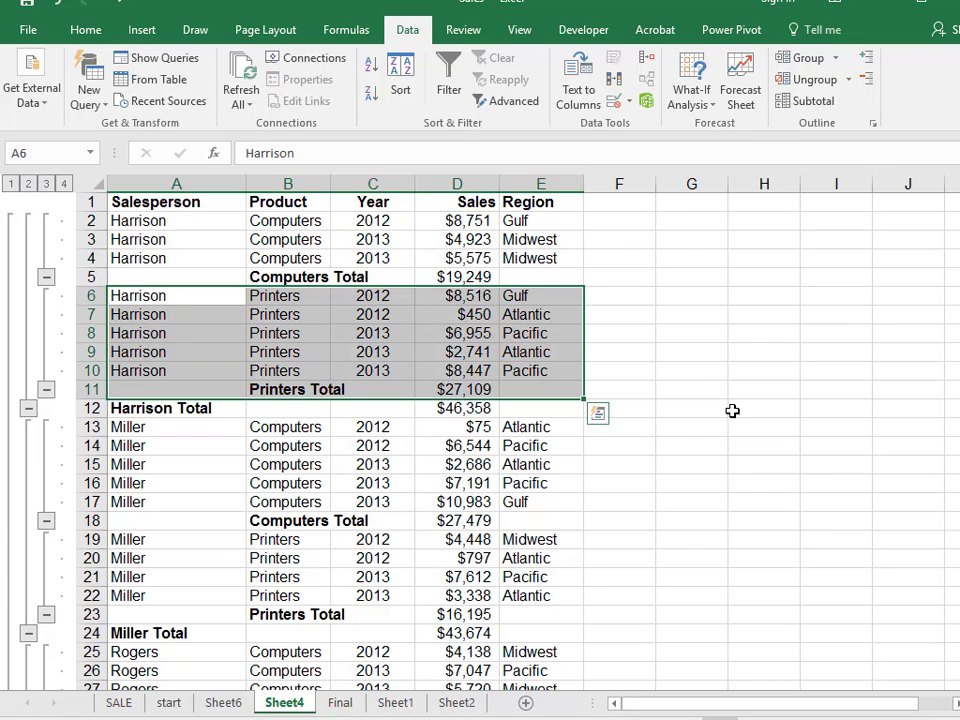
pyautogui.click(782, 392)
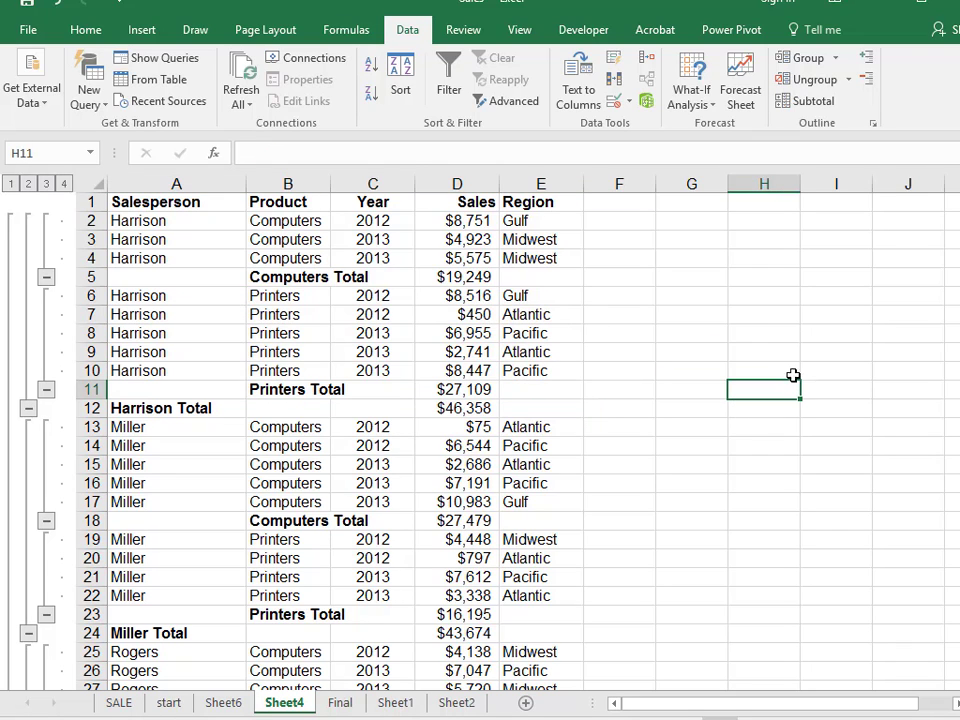
# Switch between outline levels 3, 2, 1 and 4, and scroll through the fully expanded nested subtotals.
pyautogui.click(46, 185)
pyautogui.click(28, 184)
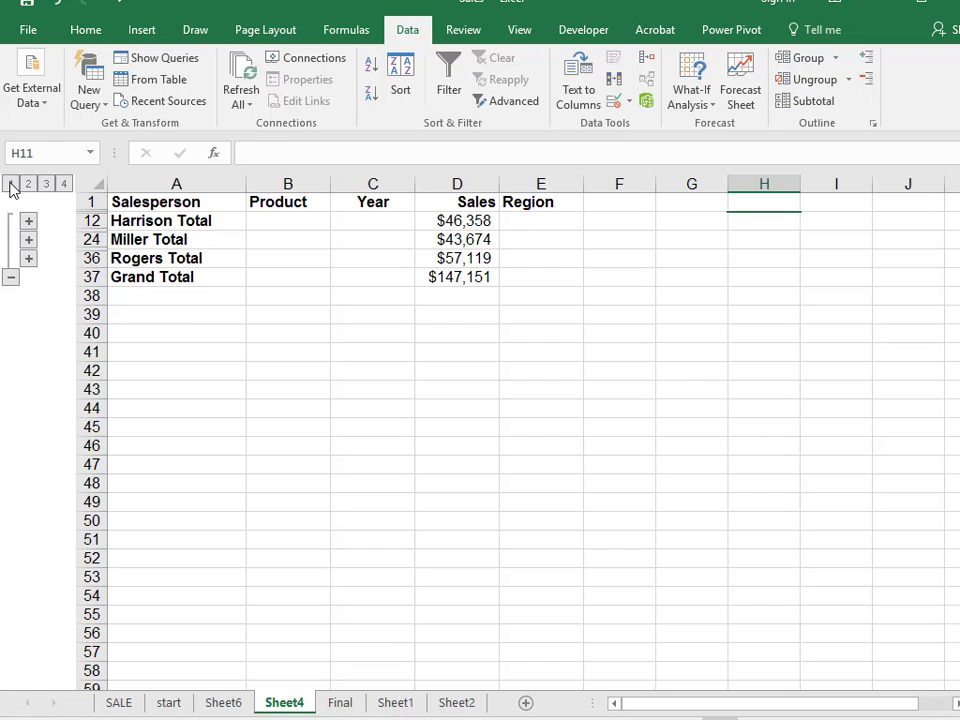
pyautogui.click(11, 184)
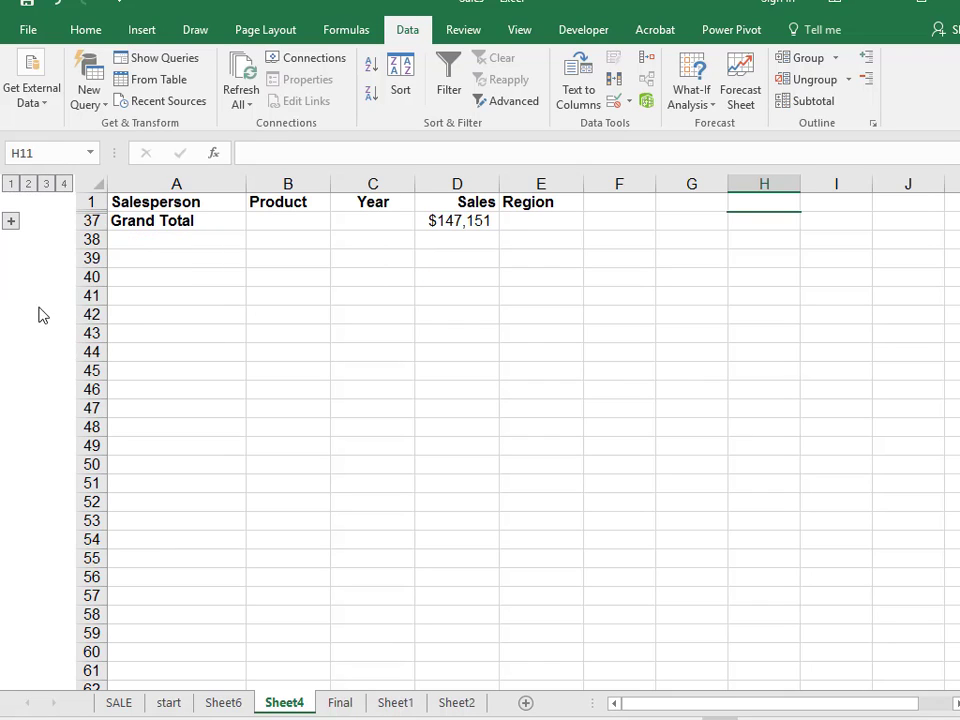
pyautogui.click(63, 184)
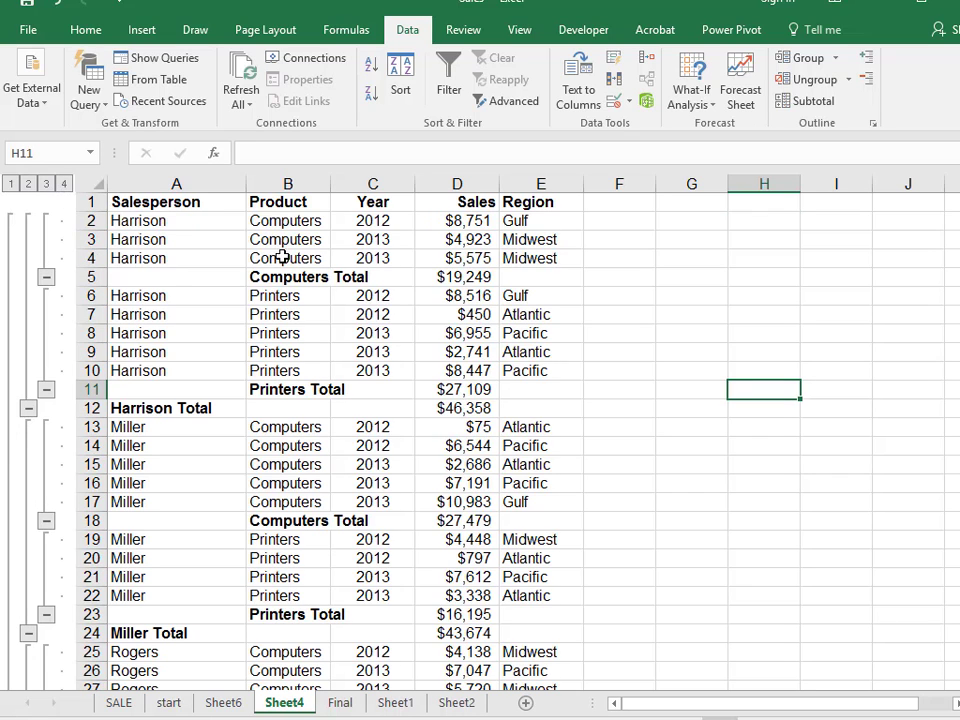
pyautogui.scroll(-5, 469, 672)
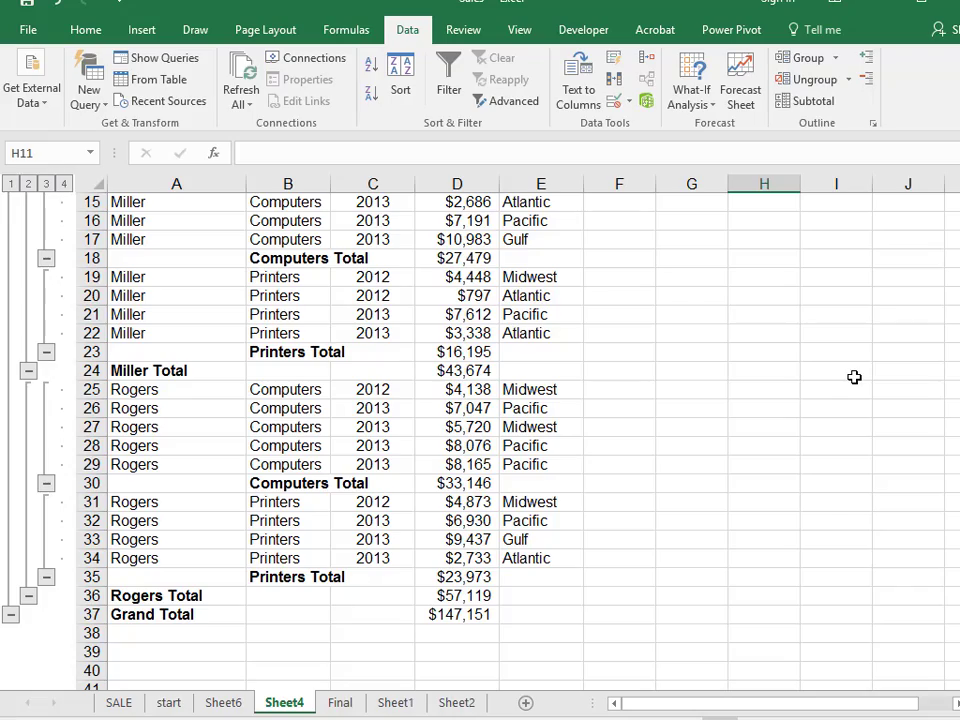
pyautogui.scroll(5, 890, 377)
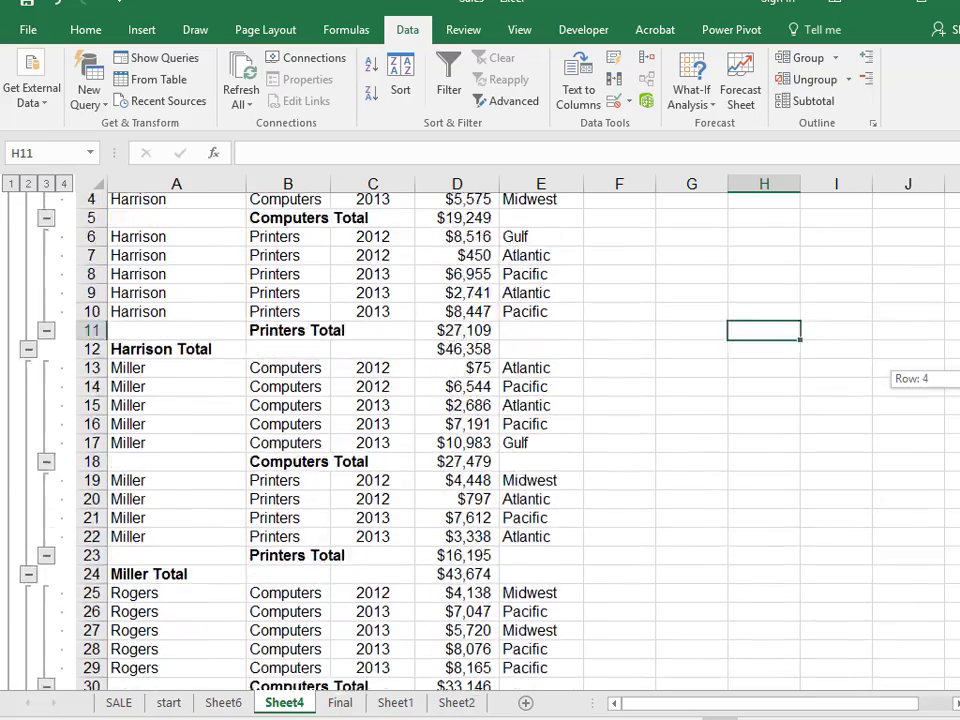